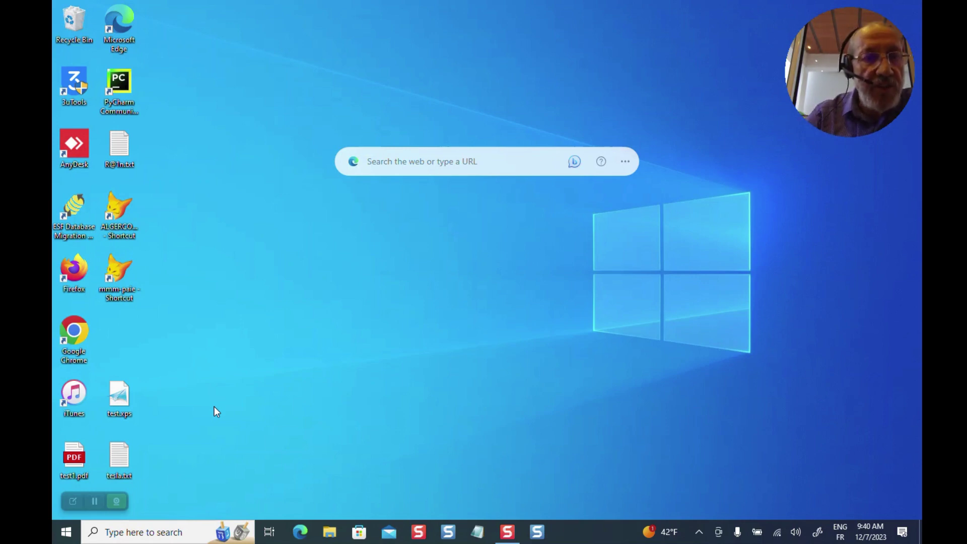
# Step: Open test.xps from the desktop to view its contents, then close the viewer
pyautogui.doubleClick(125, 406)
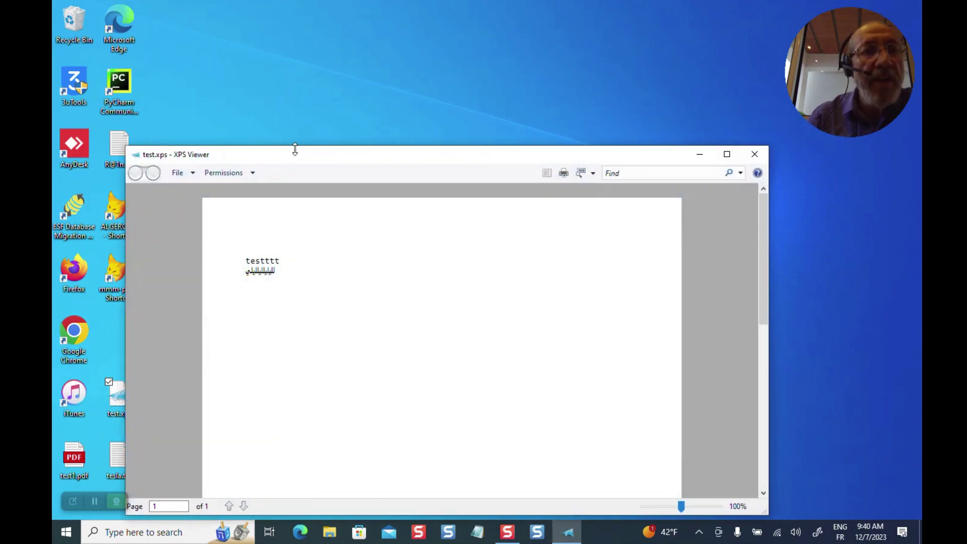
pyautogui.moveTo(302, 157); pyautogui.dragTo(336, 25)
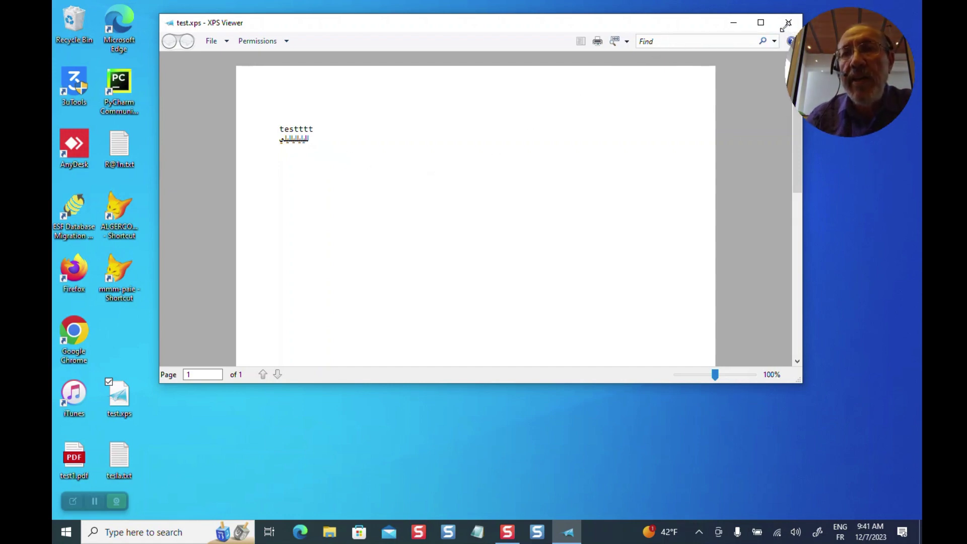
pyautogui.click(785, 25)
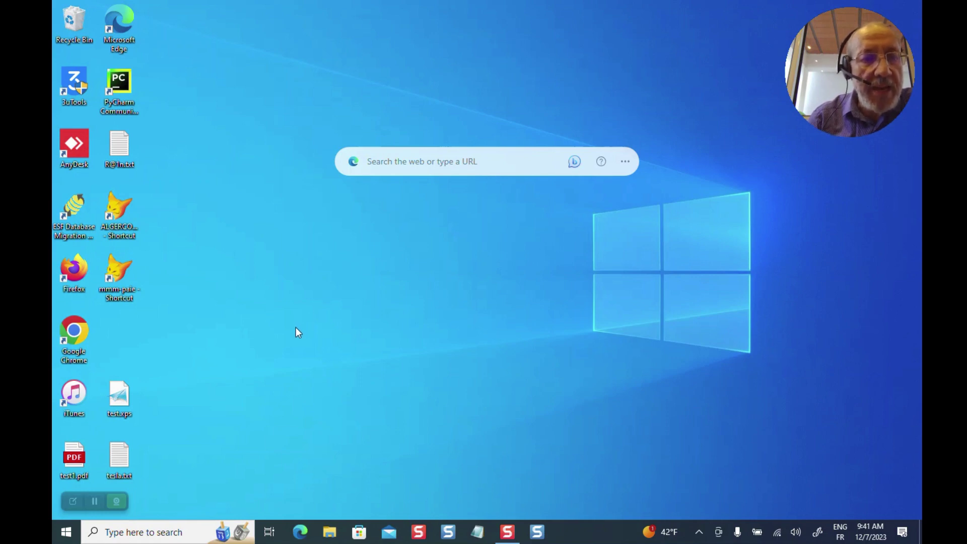
# Step: Open the Printers & scanners page of the Windows device settings
pyautogui.click(66, 532)
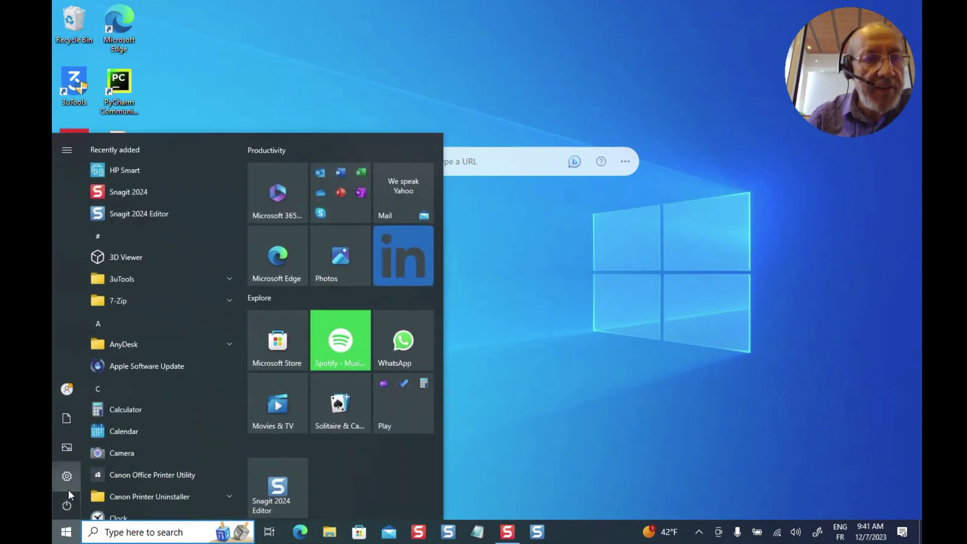
pyautogui.moveTo(68, 481)
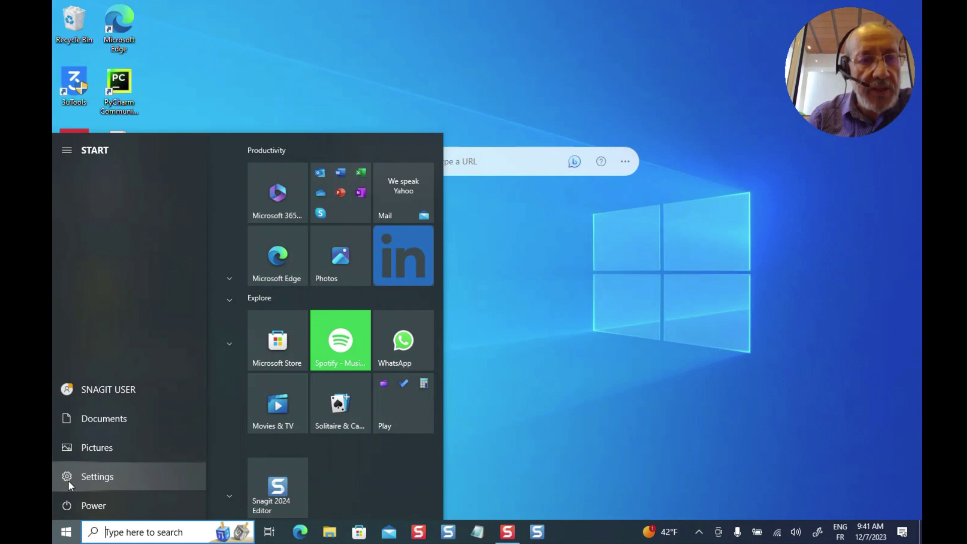
pyautogui.click(68, 480)
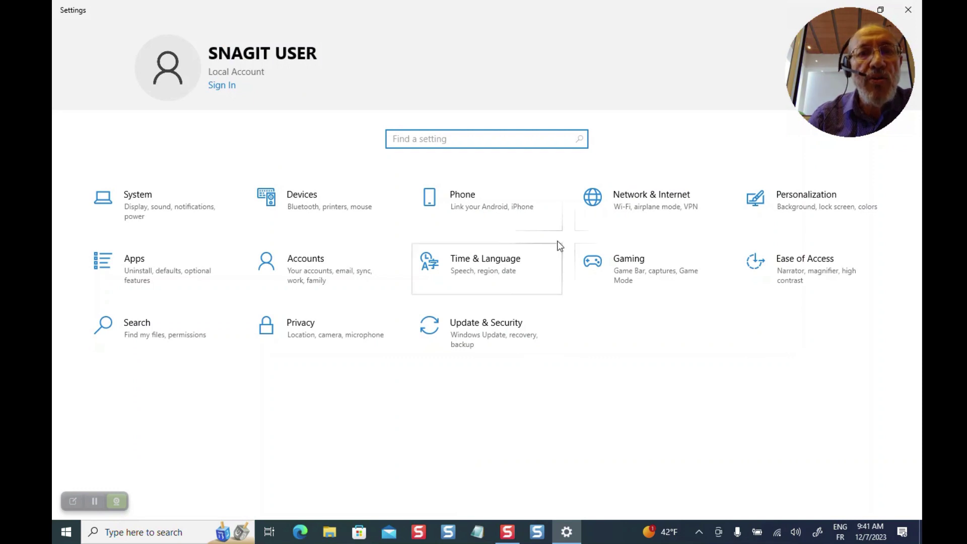
pyautogui.click(312, 201)
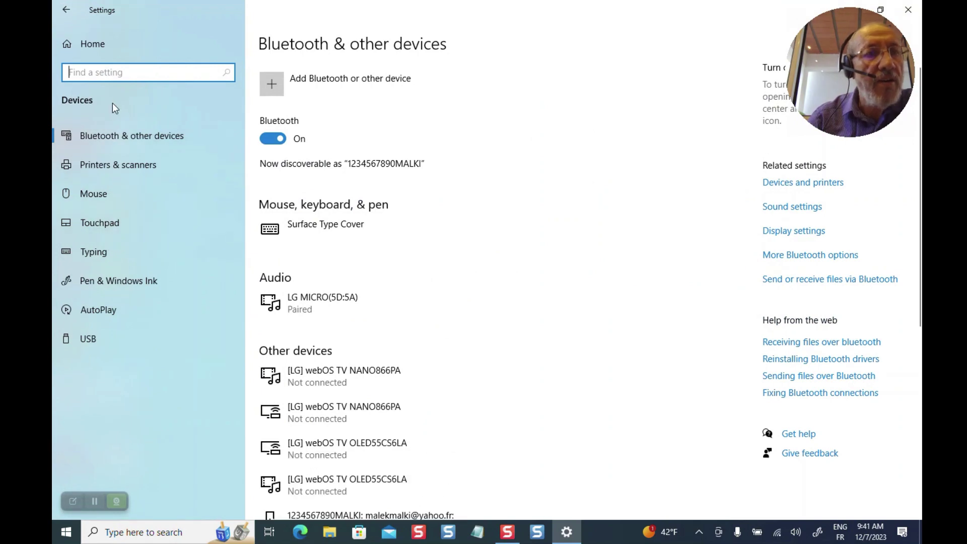
pyautogui.click(104, 170)
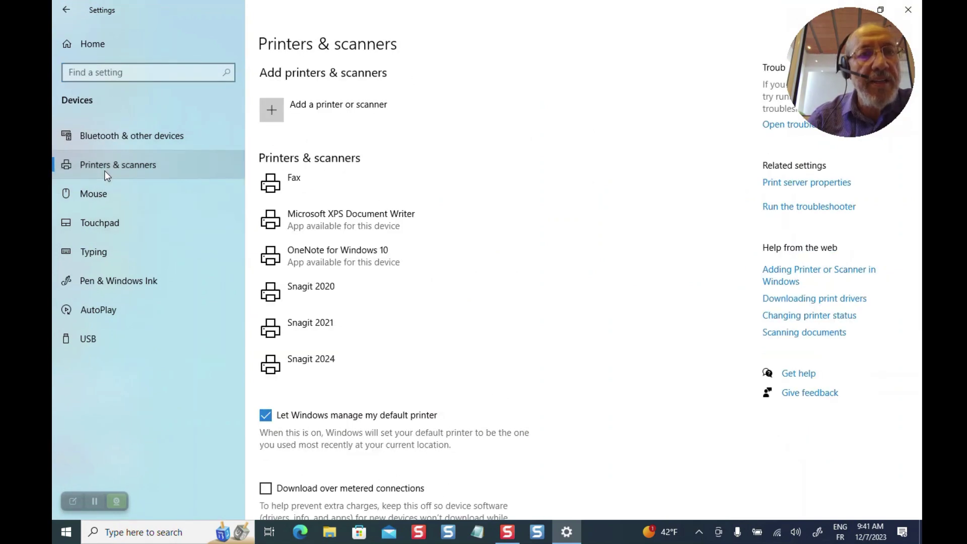
# Step: Start adding an unlisted printer as a local or network printer with manual settings
pyautogui.scroll(-2, 423, 253)
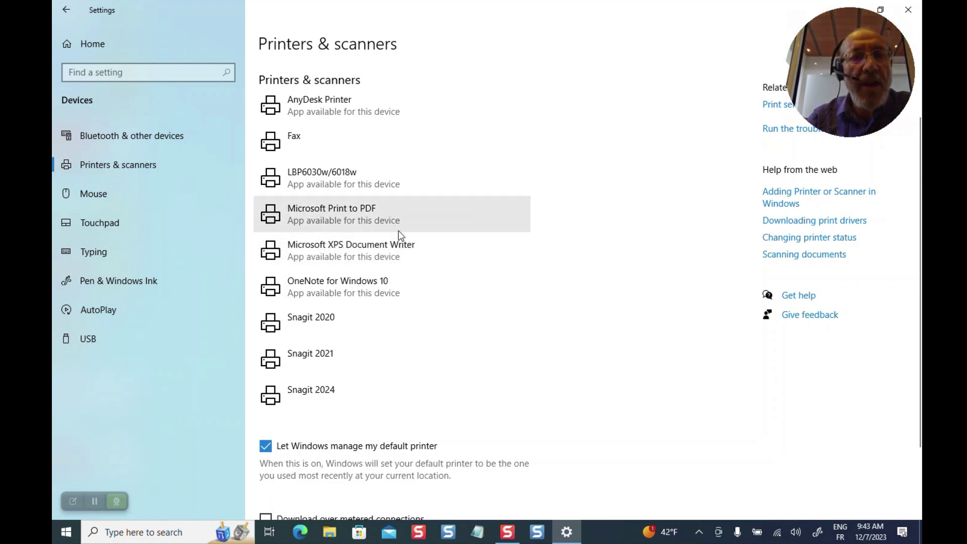
pyautogui.scroll(3, 394, 234)
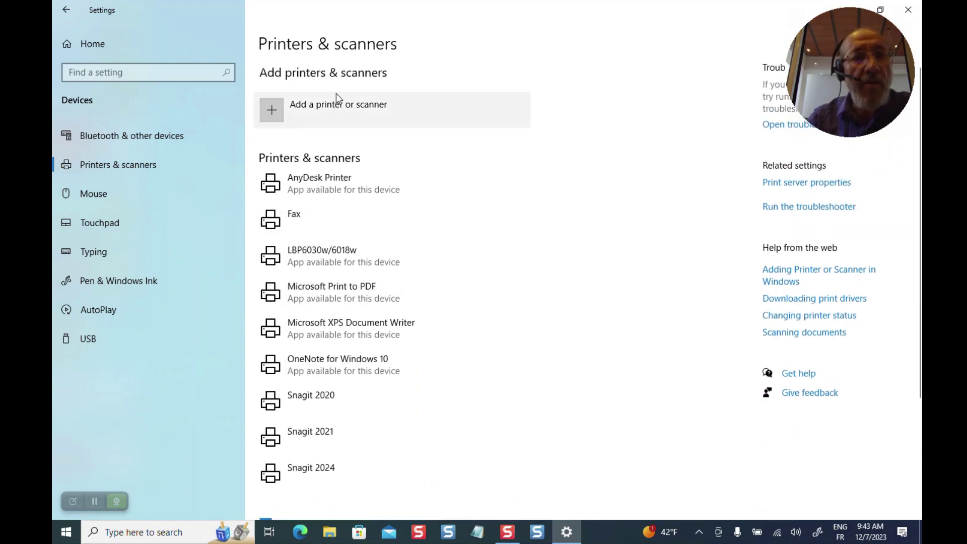
pyautogui.click(315, 110)
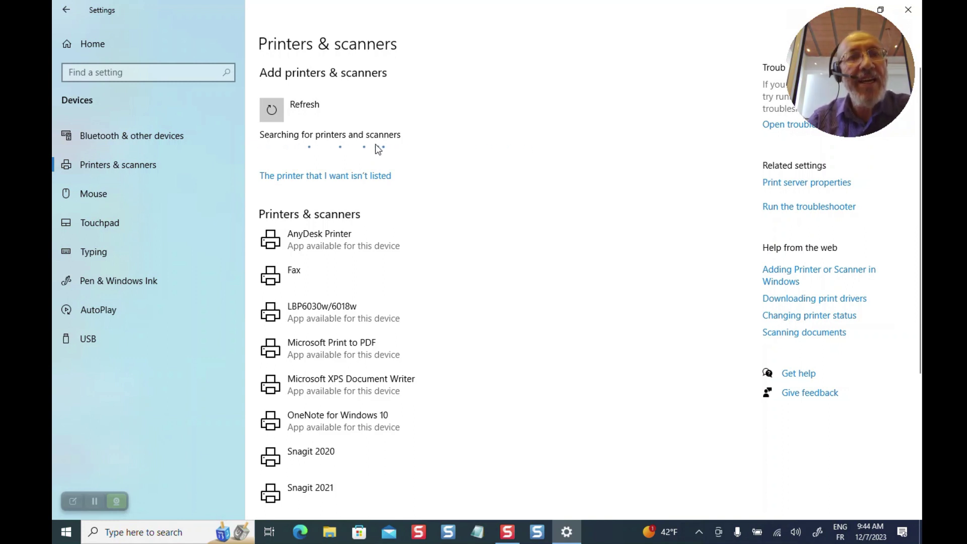
pyautogui.click(307, 182)
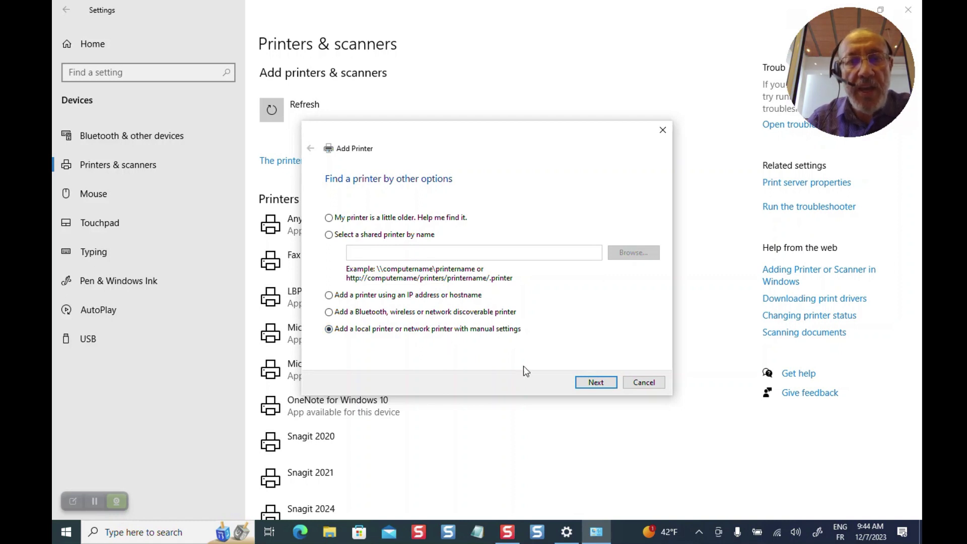
pyautogui.click(596, 382)
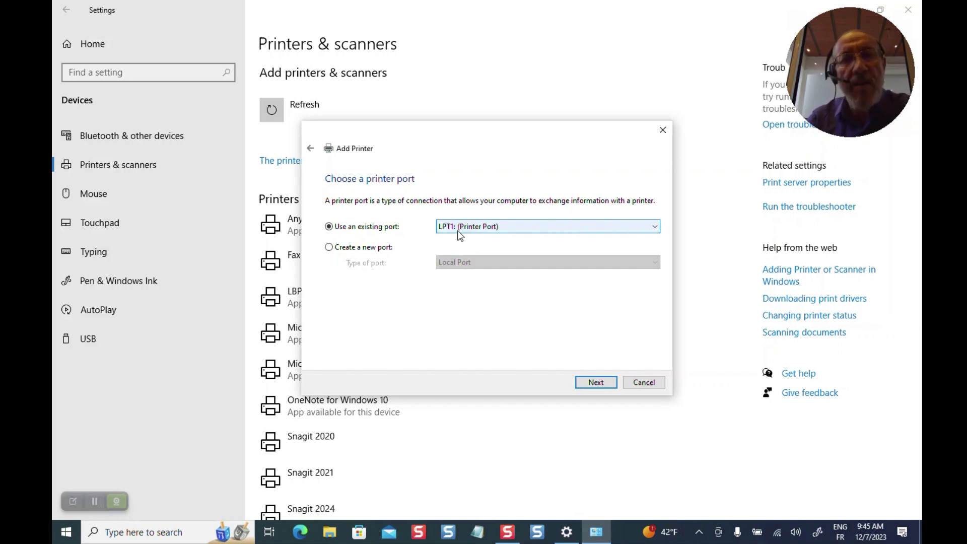
# Step: Choose the existing port PORTPROMPT: (Local Port) for the new printer
pyautogui.click(654, 226)
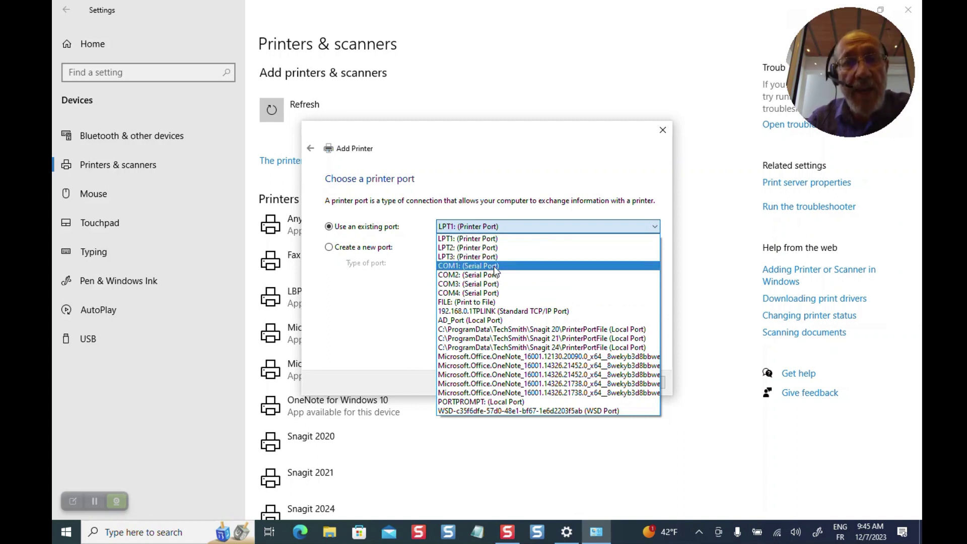
pyautogui.click(489, 403)
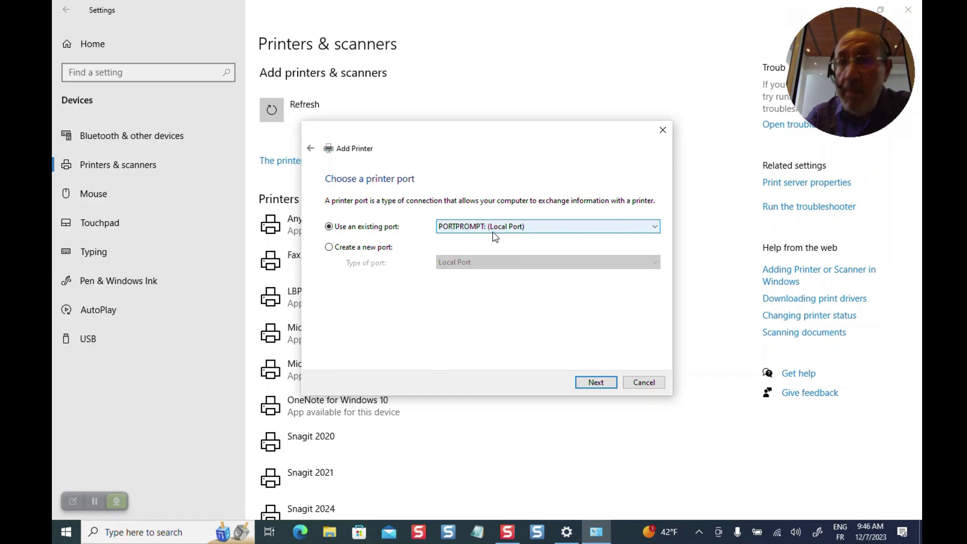
pyautogui.click(605, 382)
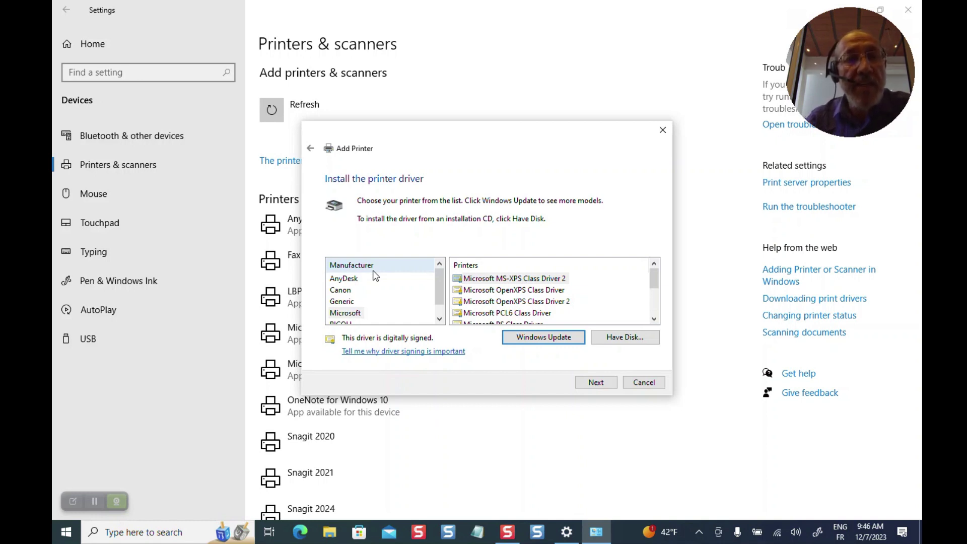
# Step: Choose Microsoft as the manufacturer and Microsoft MS-XPS Class Driver 2 as the printer driver
pyautogui.click(355, 315)
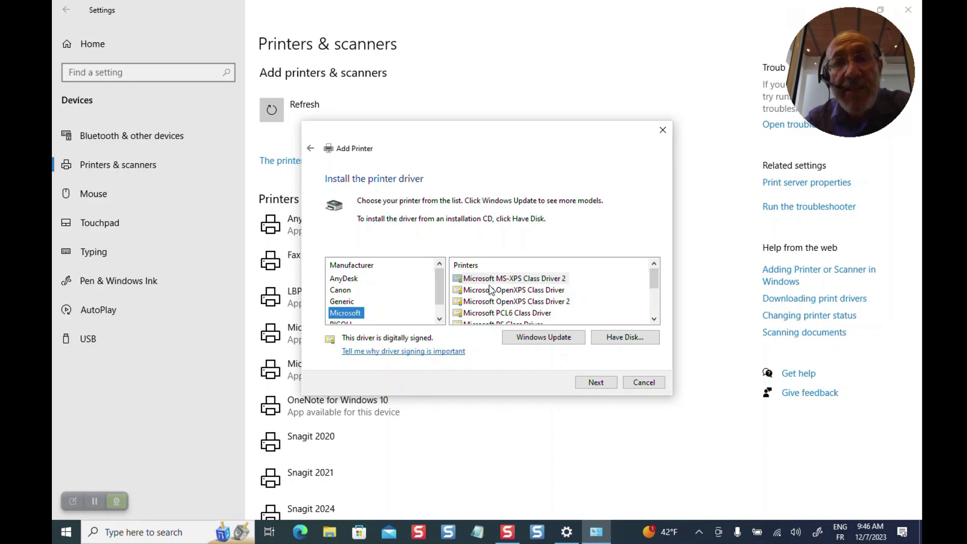
pyautogui.scroll(-2, 497, 305)
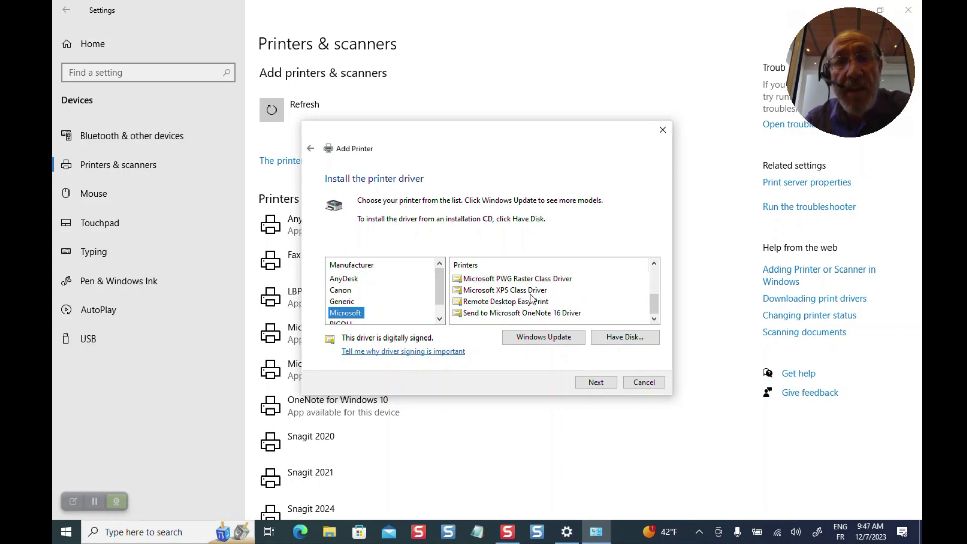
pyautogui.scroll(2, 531, 298)
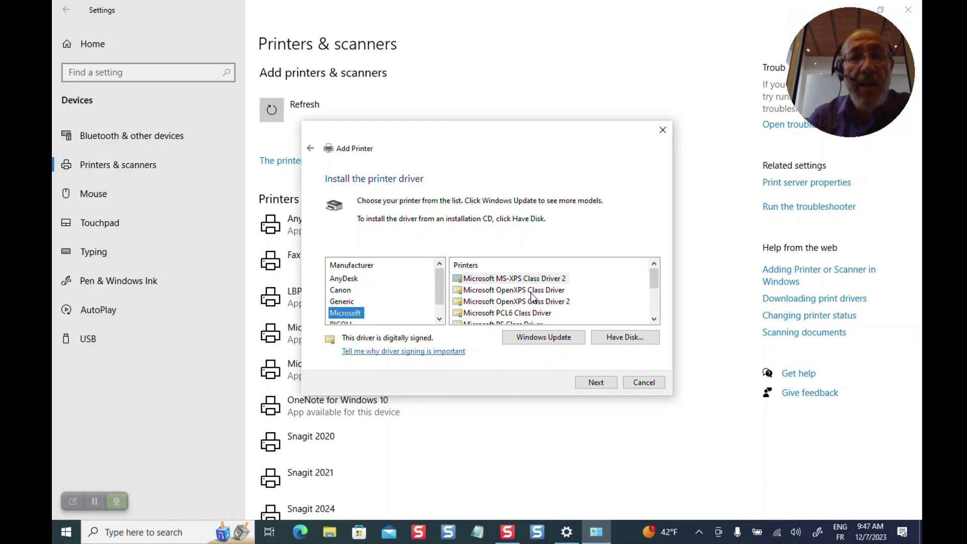
pyautogui.scroll(-1, 532, 297)
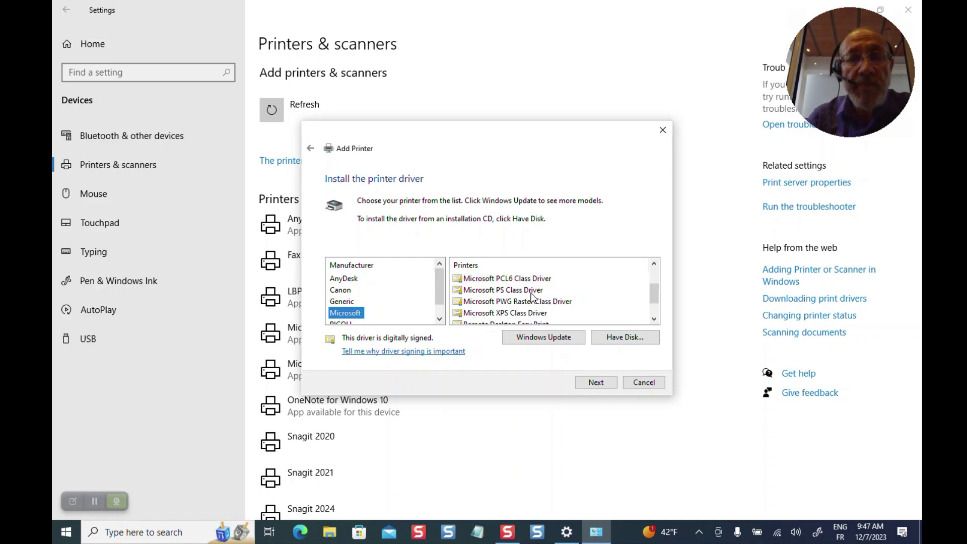
pyautogui.scroll(1, 531, 295)
pyautogui.click(522, 282)
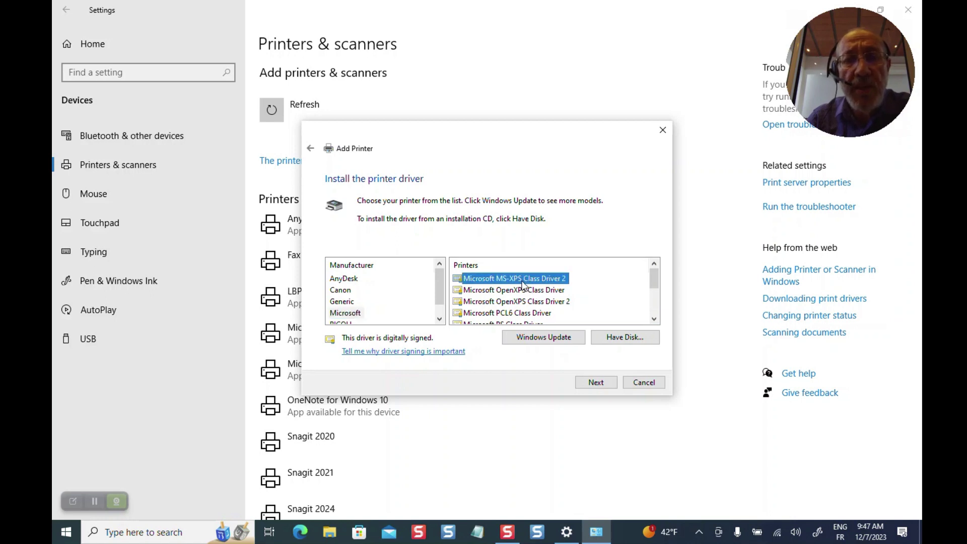
pyautogui.click(594, 384)
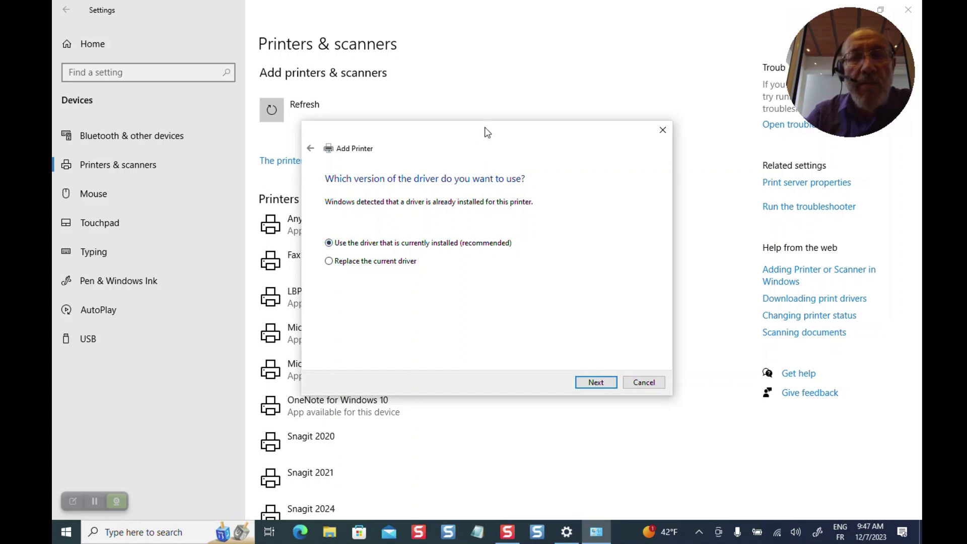
# Step: Keep using the currently installed driver for the new printer
pyautogui.moveTo(485, 125); pyautogui.dragTo(649, 84)
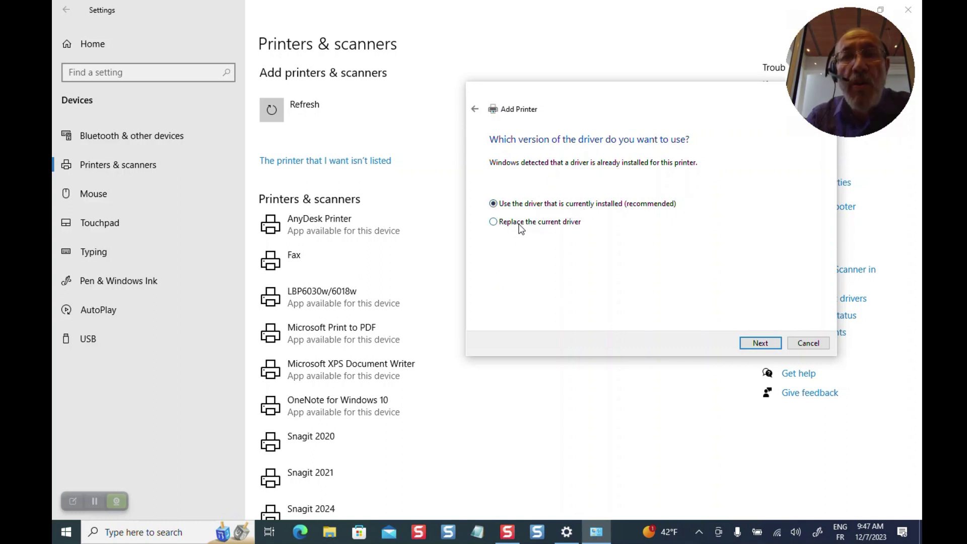
pyautogui.click(493, 222)
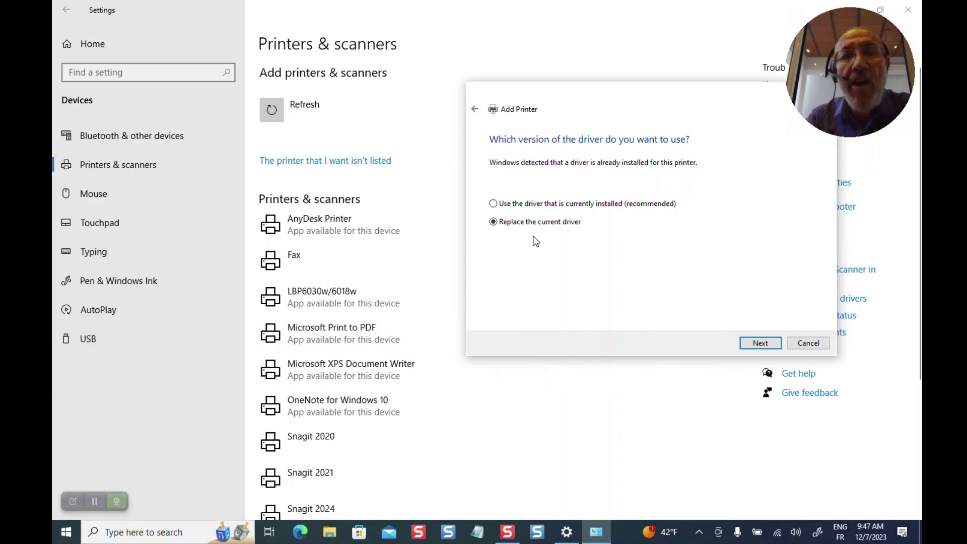
pyautogui.click(522, 204)
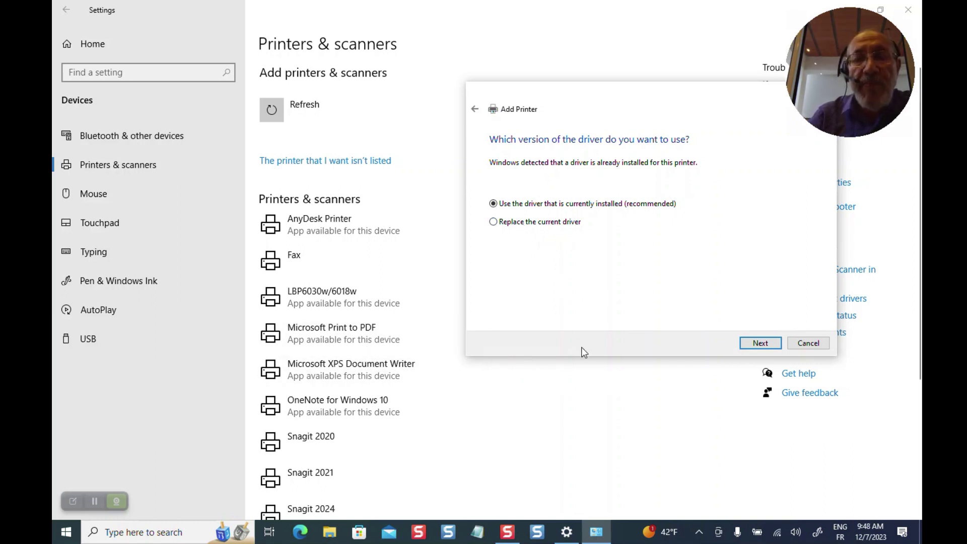
pyautogui.click(748, 345)
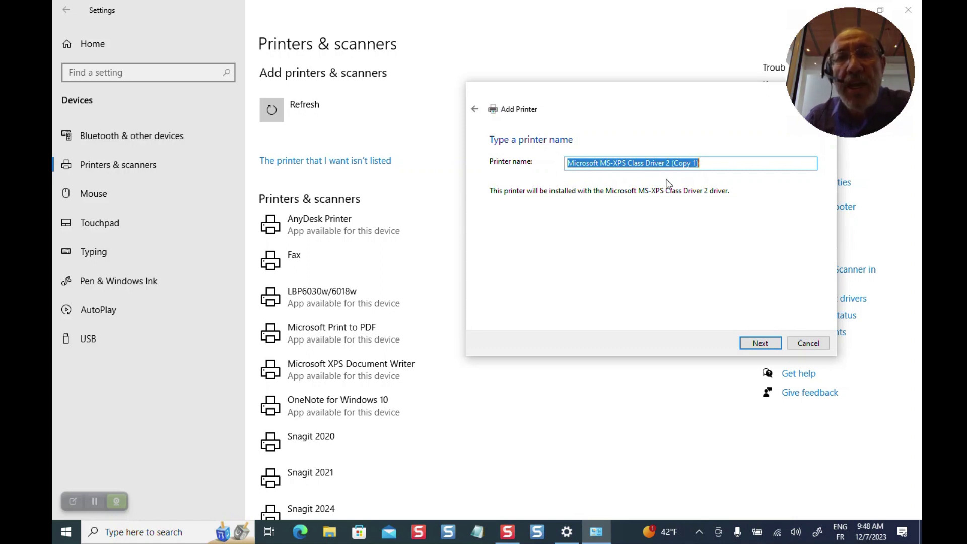
# Step: Accept the suggested printer name and network sharing settings, finish adding the printer, and close Settings
pyautogui.click(765, 344)
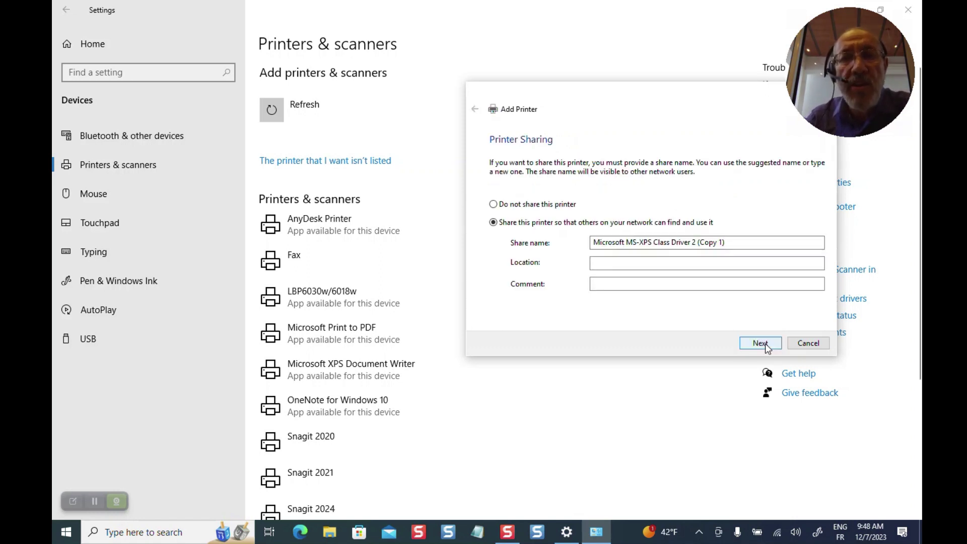
pyautogui.click(723, 260)
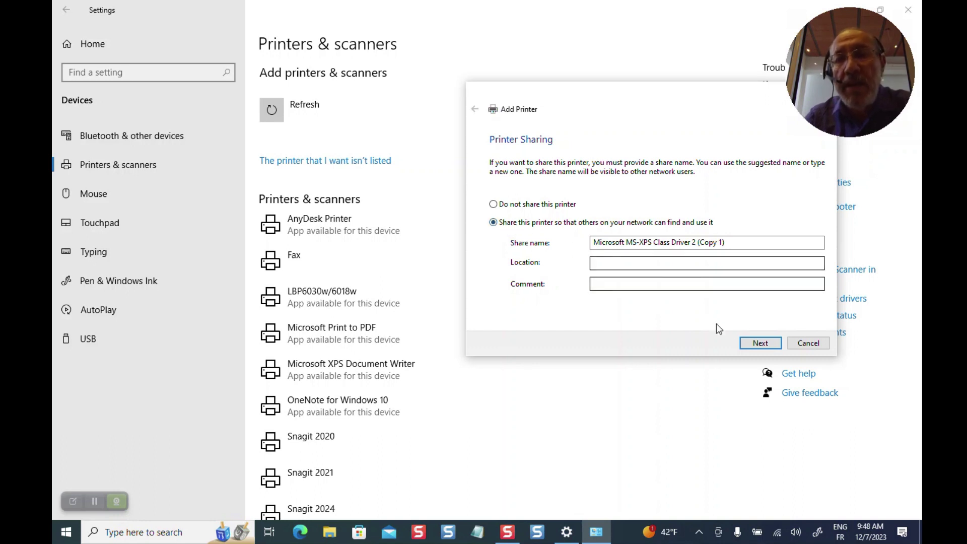
pyautogui.click(761, 342)
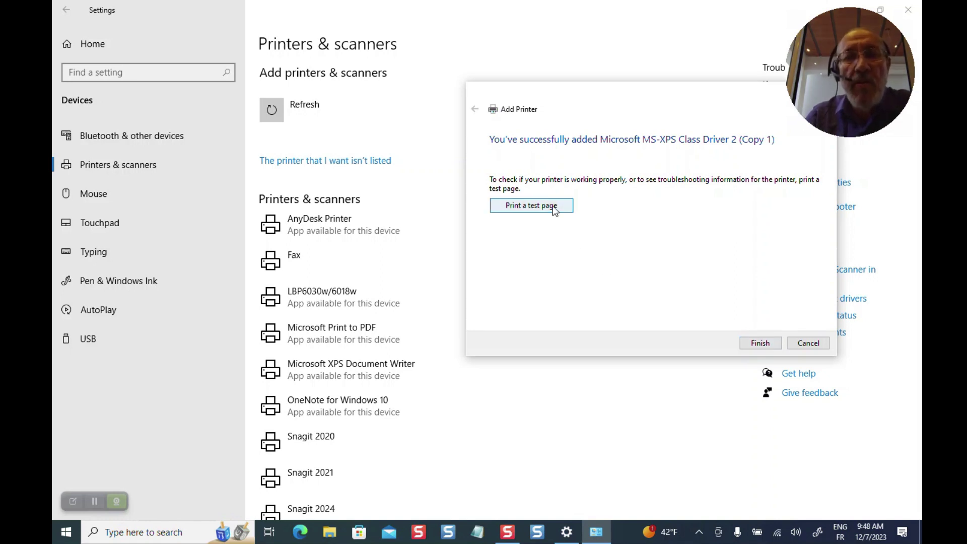
pyautogui.click(760, 343)
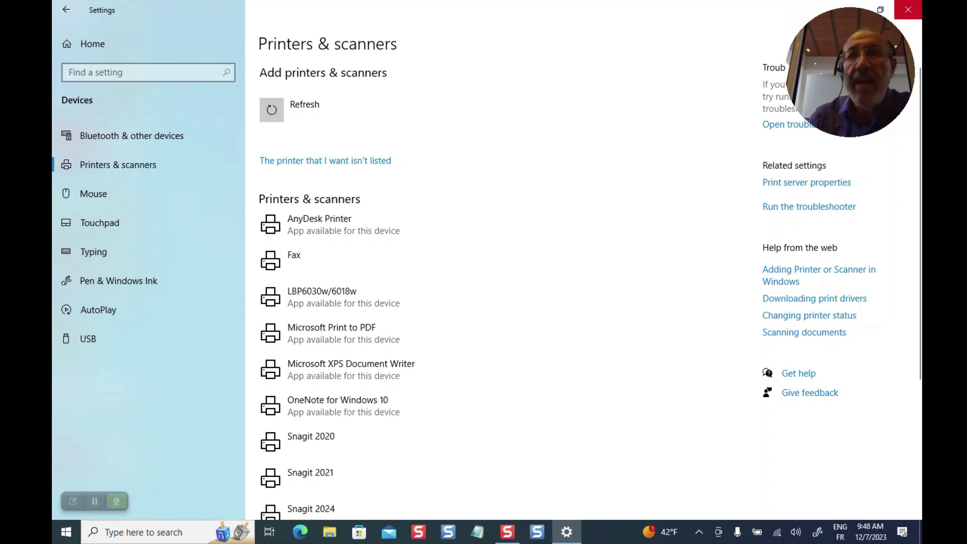
pyautogui.click(909, 9)
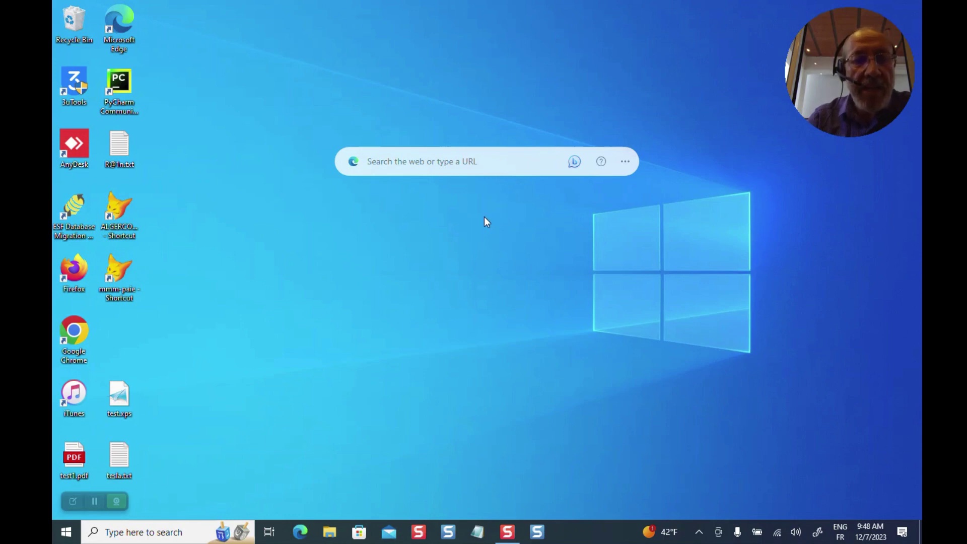
# Step: Open a blank Notepad document and enter the sample line "HDHGF FJJFJFJFJ"
pyautogui.click(477, 533)
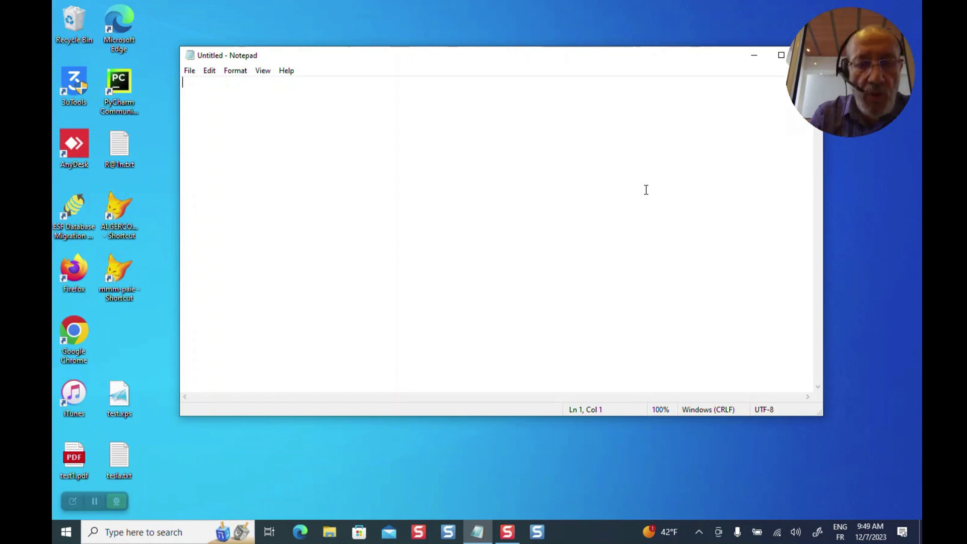
pyautogui.write('HDHGF')
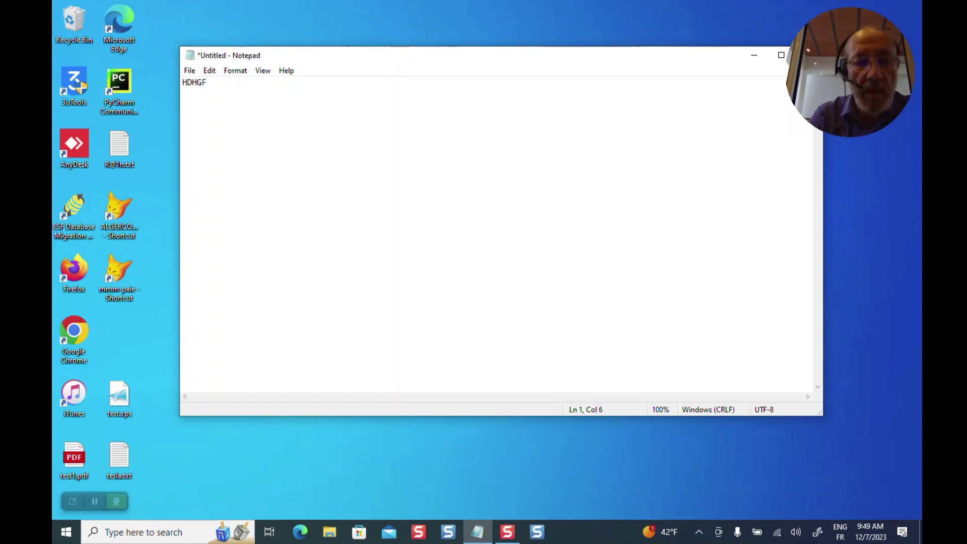
pyautogui.write(' FJJFJFJFJ')
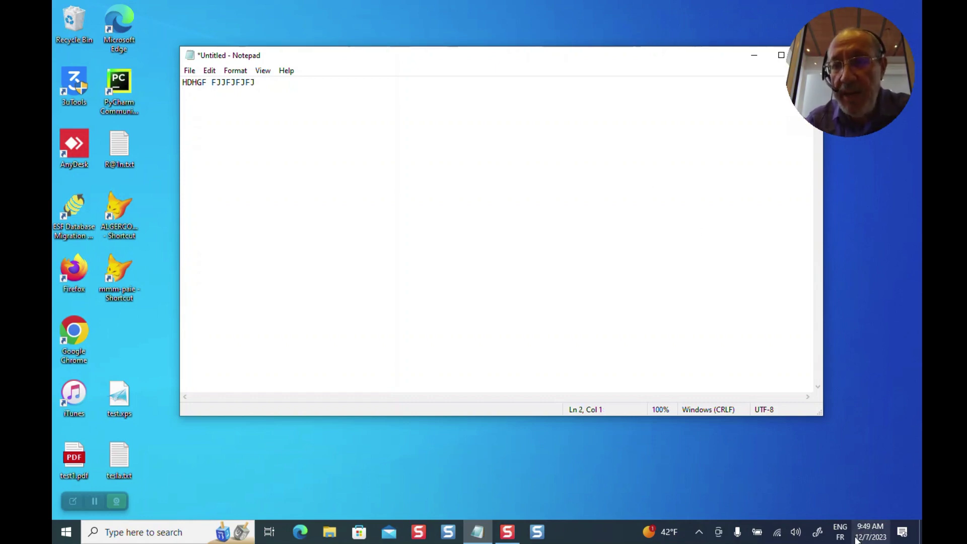
# Step: Switch the input language to Arabic (Algeria) and add a second line of Arabic filler text beginning with "اباباب"
pyautogui.click(840, 532)
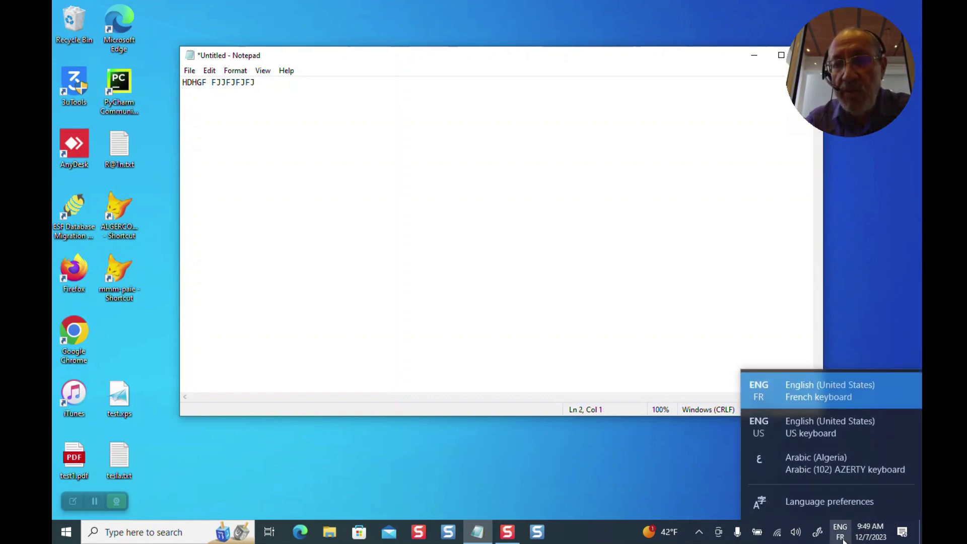
pyautogui.click(824, 458)
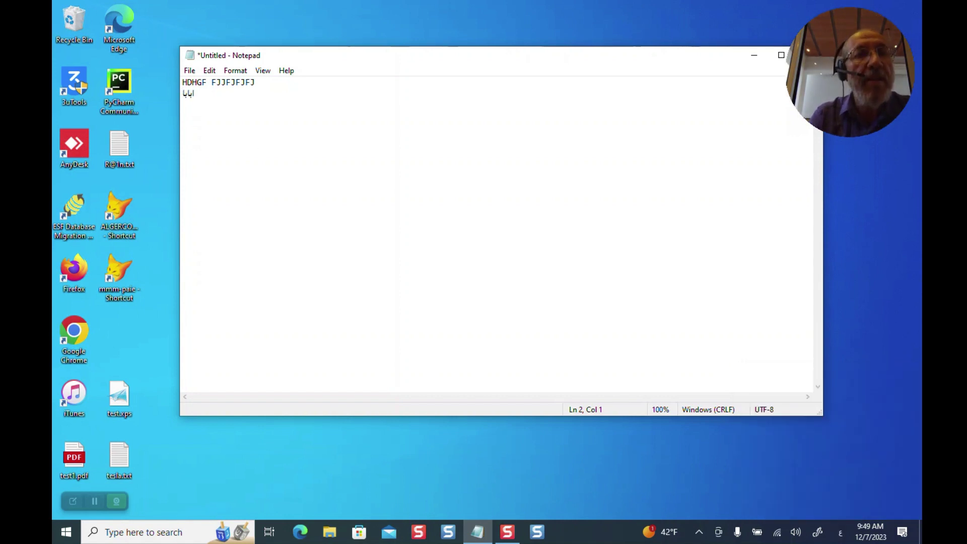
pyautogui.write('ب بنبنبنبنبنبنبنبنبن')
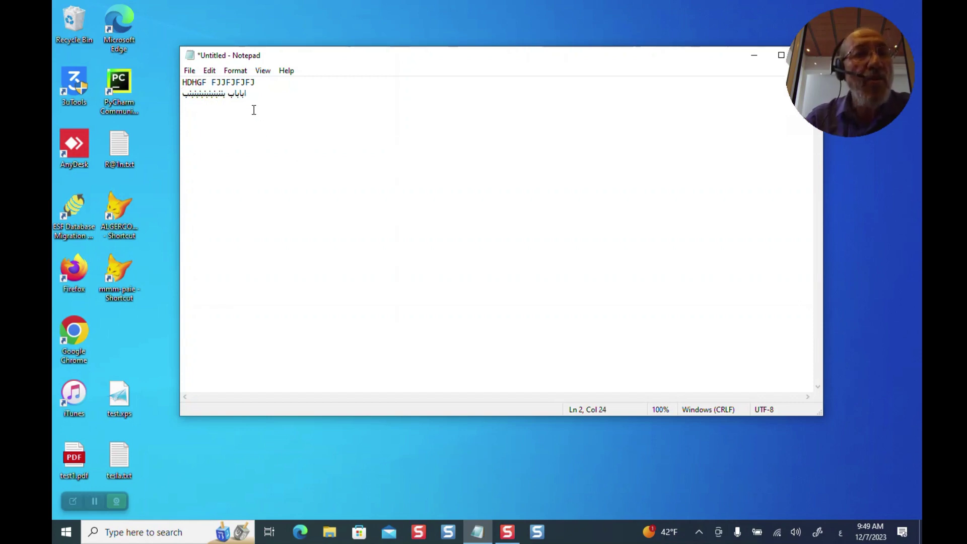
# Step: Print the two-line Notepad document using the Microsoft Print to PDF printer
pyautogui.click(189, 71)
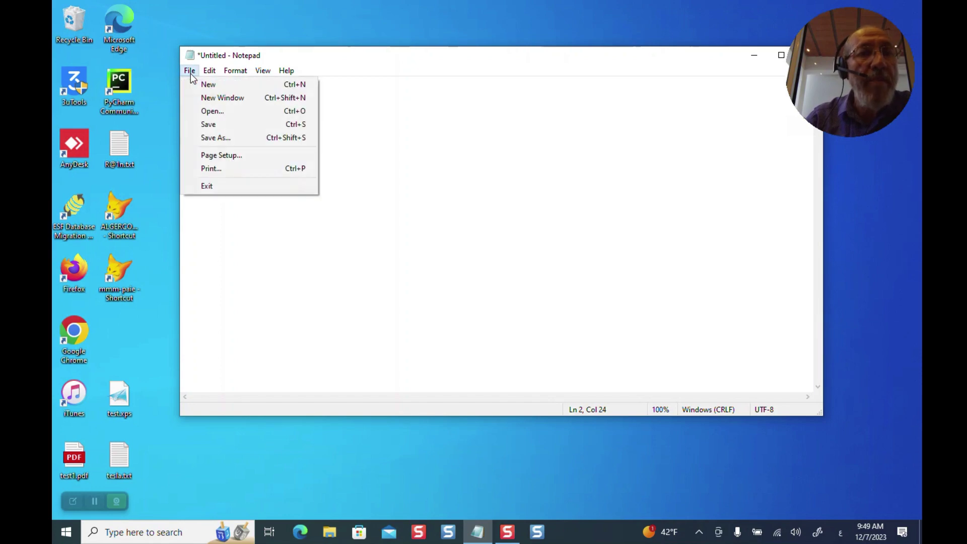
pyautogui.click(249, 167)
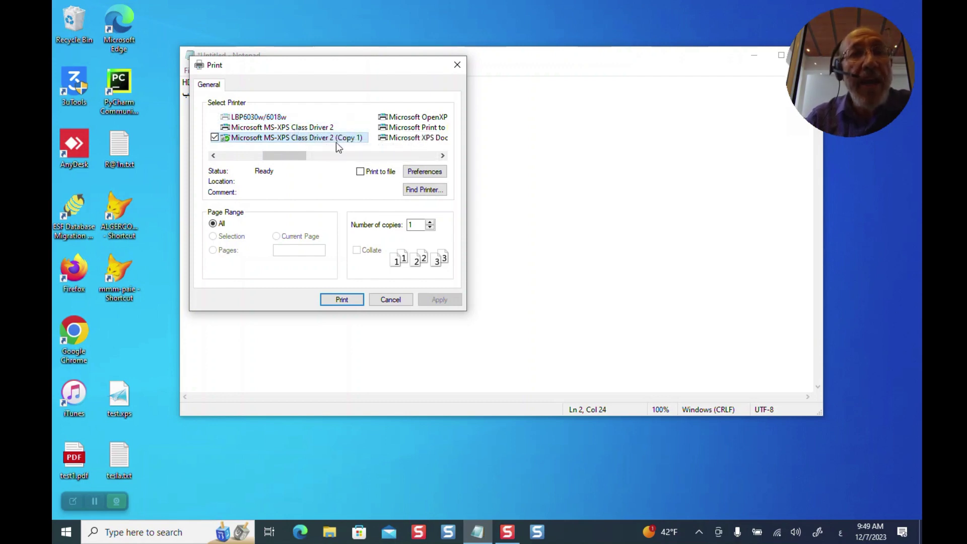
pyautogui.click(443, 155)
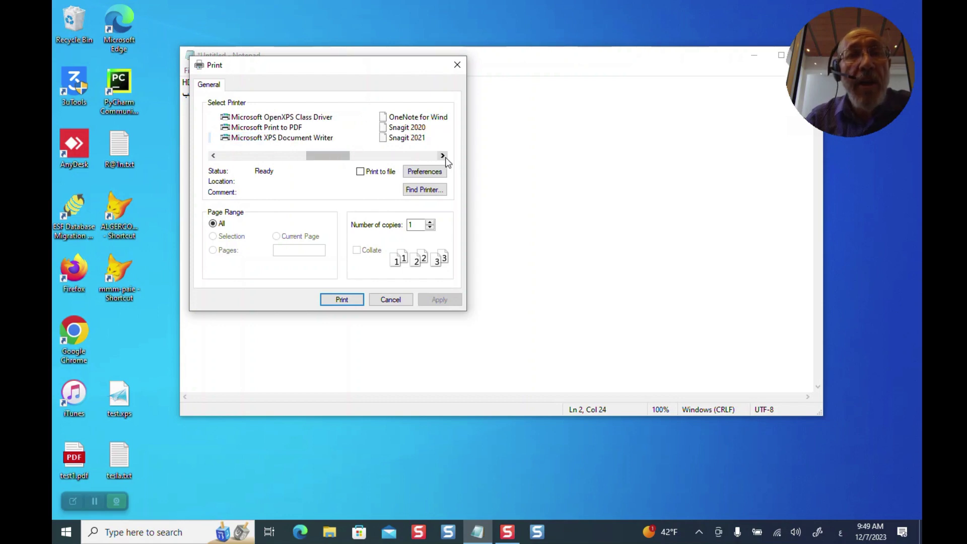
pyautogui.click(283, 130)
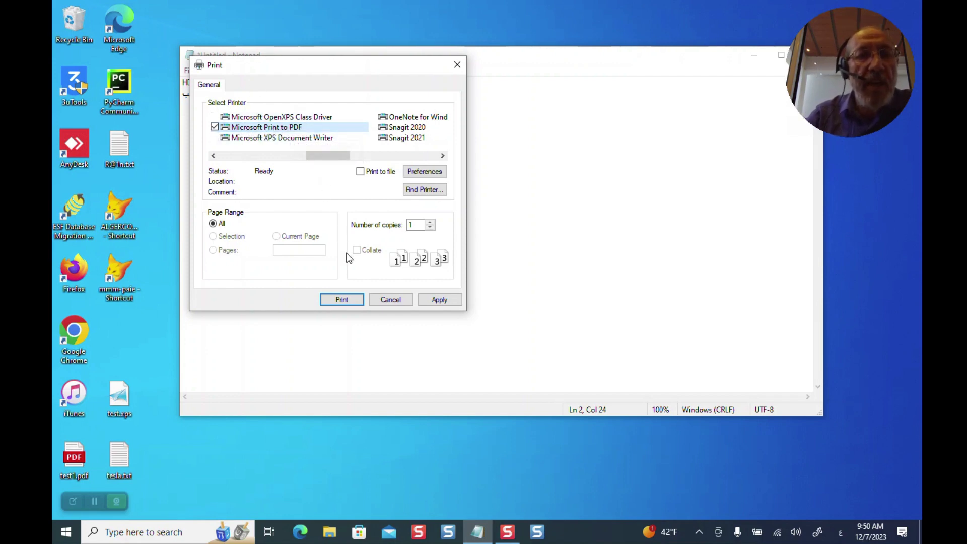
pyautogui.click(348, 300)
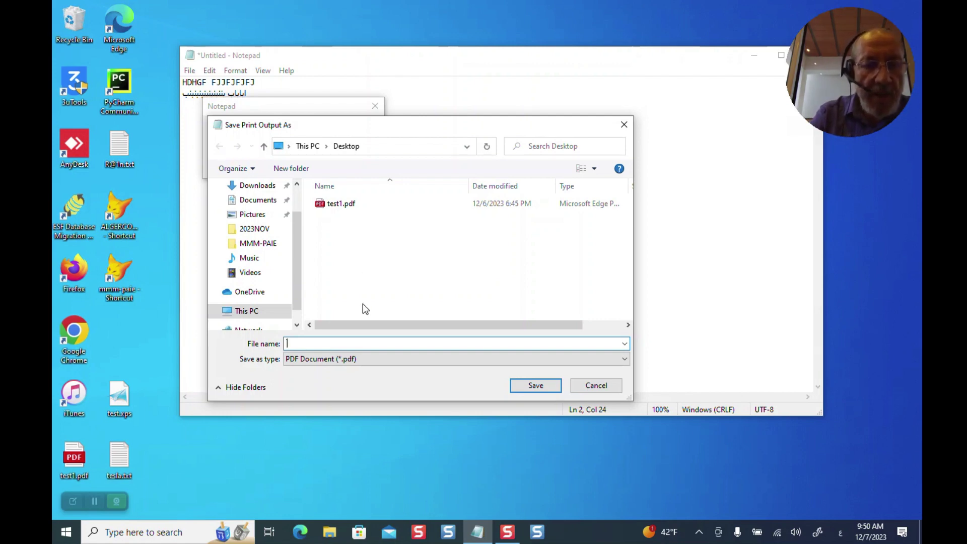
# Step: Switch the input language to the English (United States) French keyboard and save the PDF output on the Desktop as TEST11
pyautogui.write('فتا')
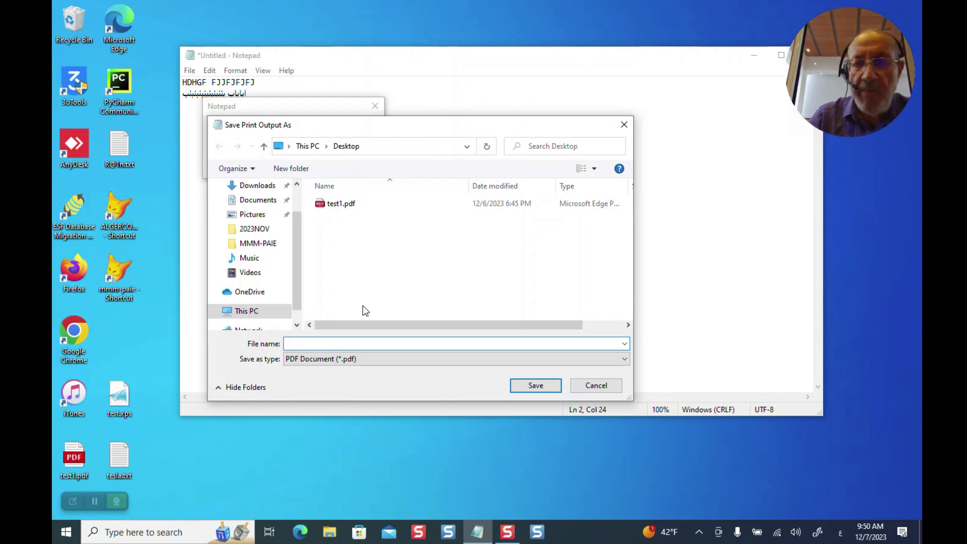
pyautogui.click(840, 533)
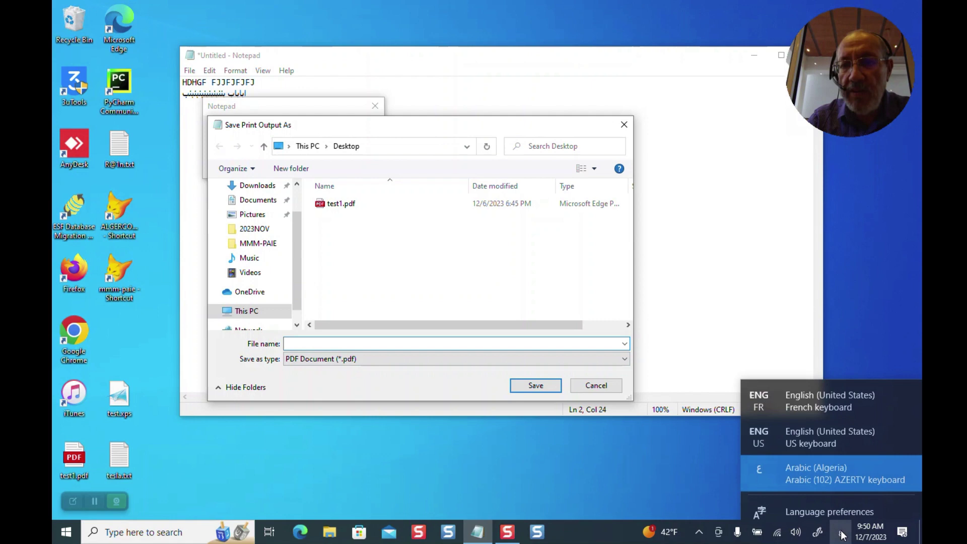
pyautogui.click(831, 401)
pyautogui.write('TEST')
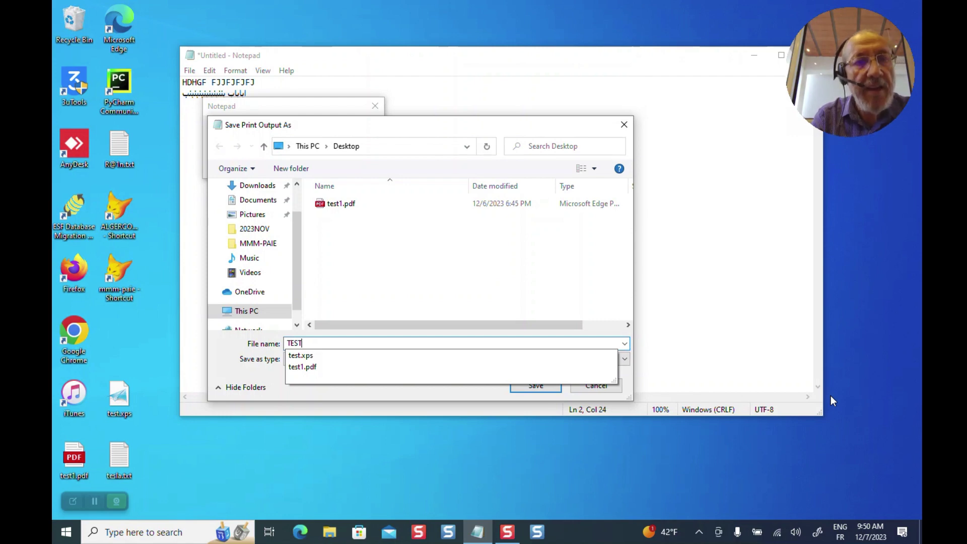
pyautogui.write('11')
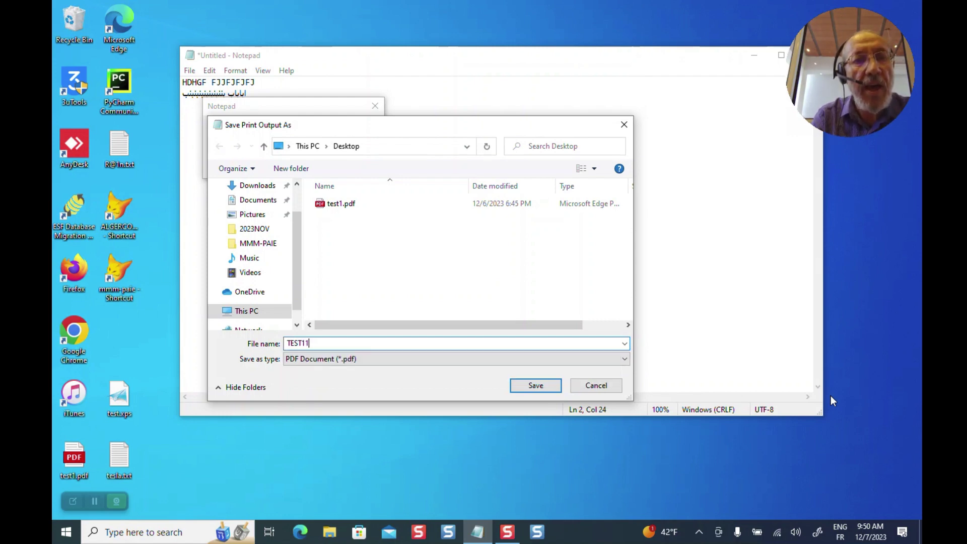
pyautogui.click(528, 385)
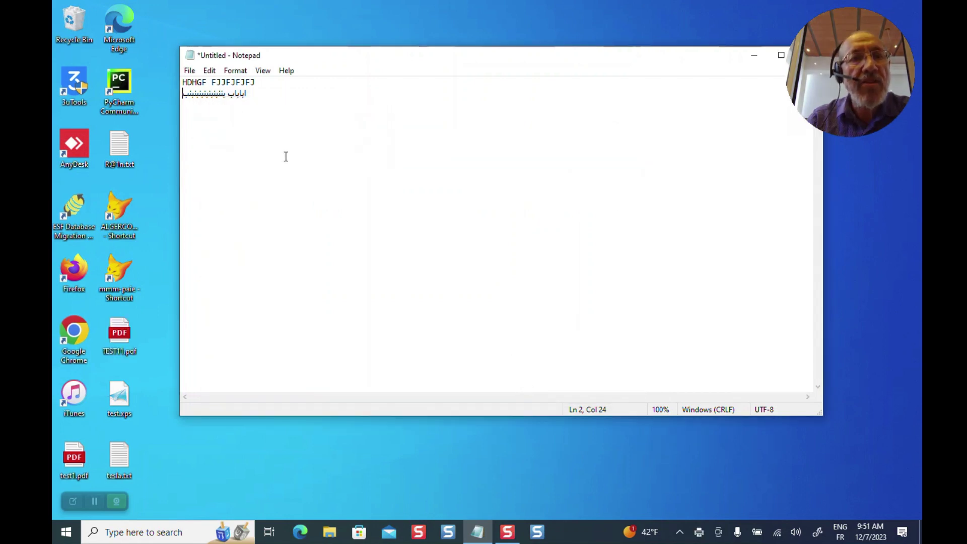
# Step: Close the untitled Notepad document without saving its changes
pyautogui.moveTo(698, 56); pyautogui.dragTo(663, 125)
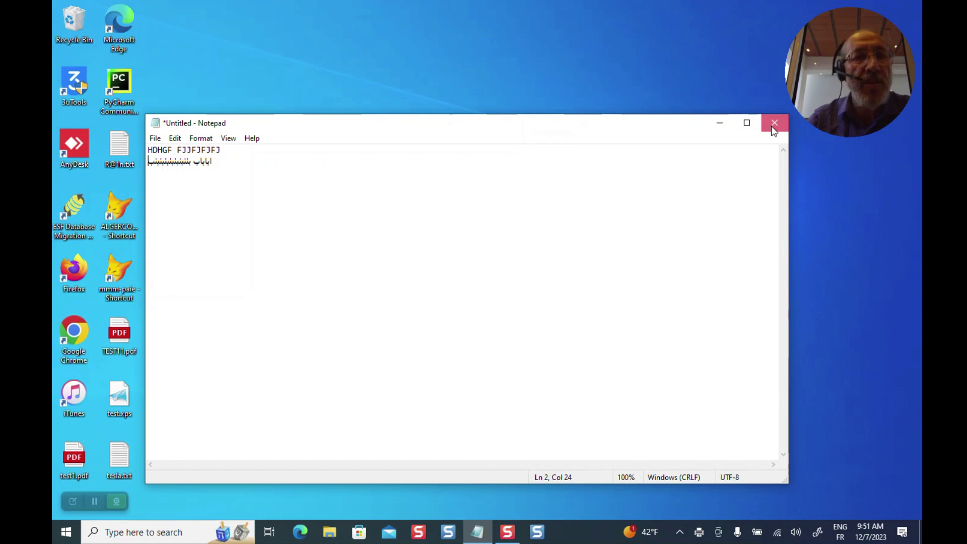
pyautogui.click(774, 126)
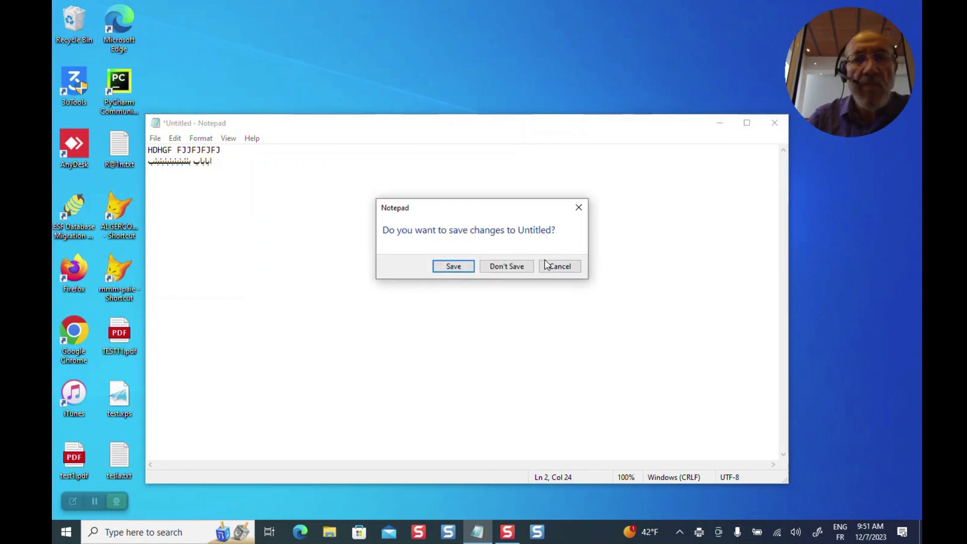
pyautogui.click(520, 269)
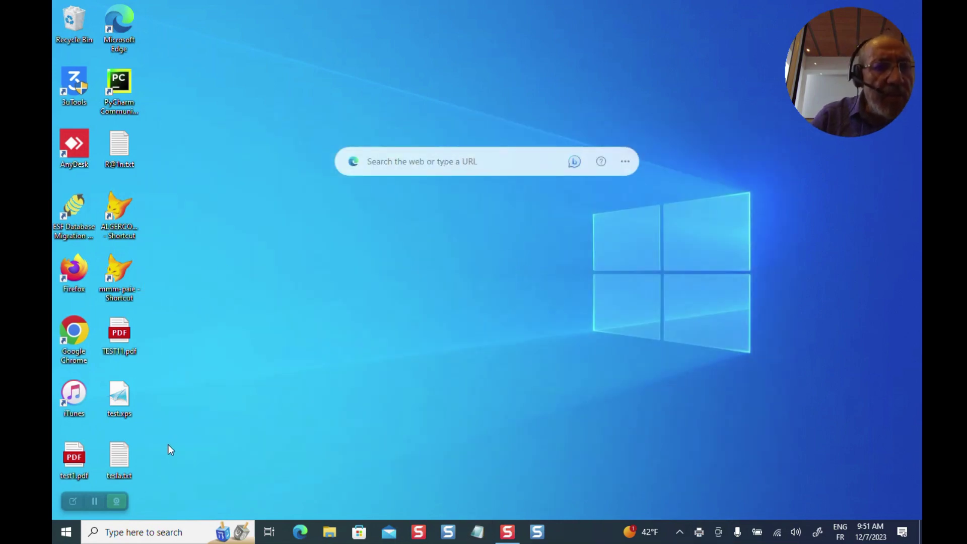
# Step: Open TEST11.pdf from the desktop to check the printed Latin and Arabic lines, and close the viewer
pyautogui.doubleClick(124, 334)
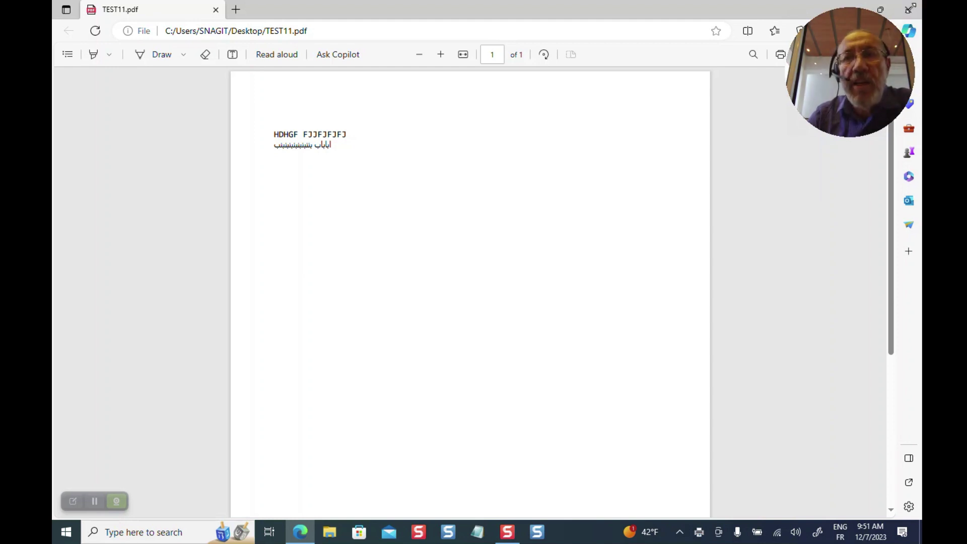
pyautogui.click(911, 15)
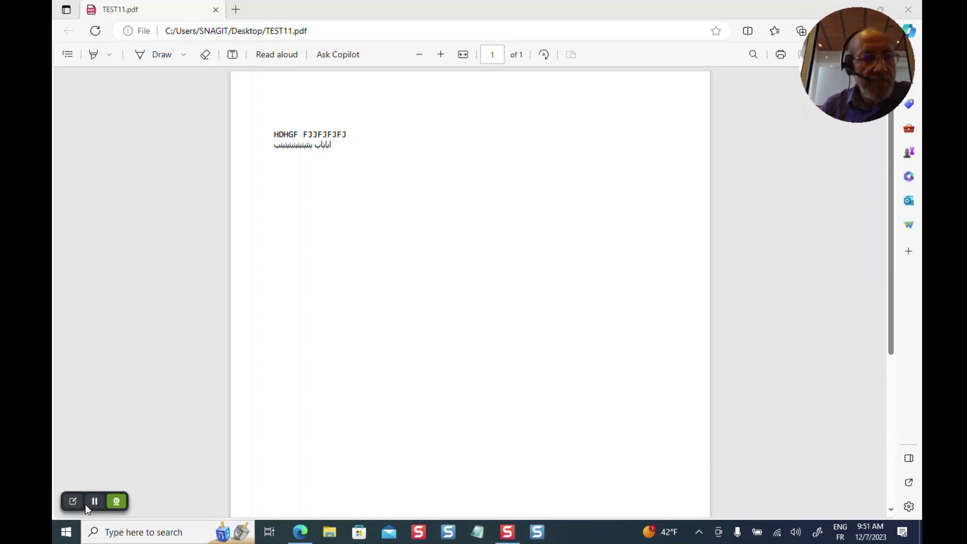
pyautogui.click(909, 7)
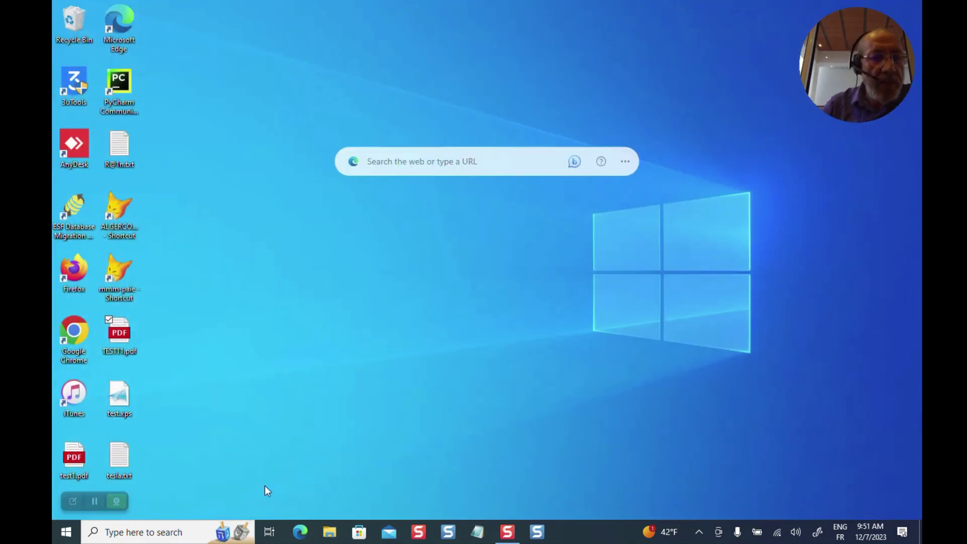
# Step: Open a blank Notepad document and enter "BONJOUR" on the first line, followed by a line break
pyautogui.click(478, 533)
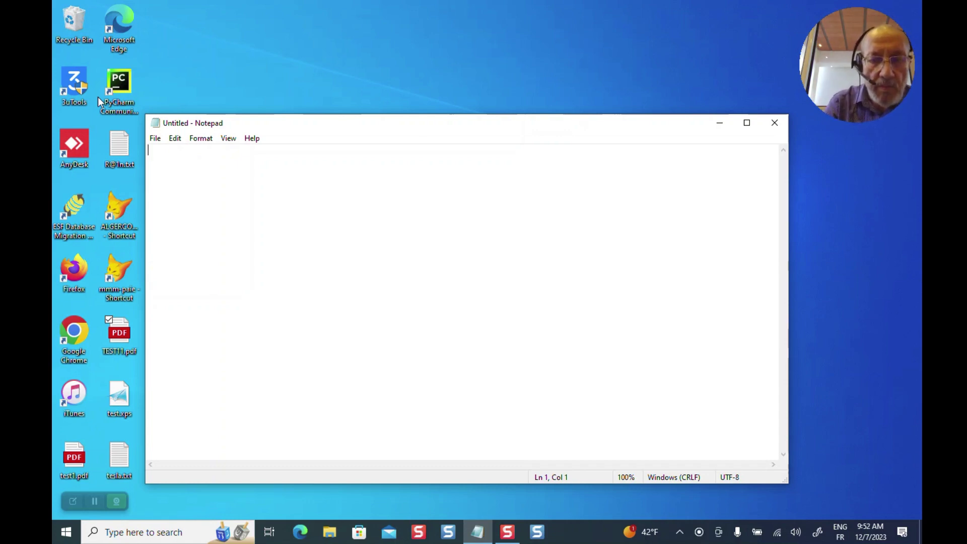
pyautogui.write('BONJO')
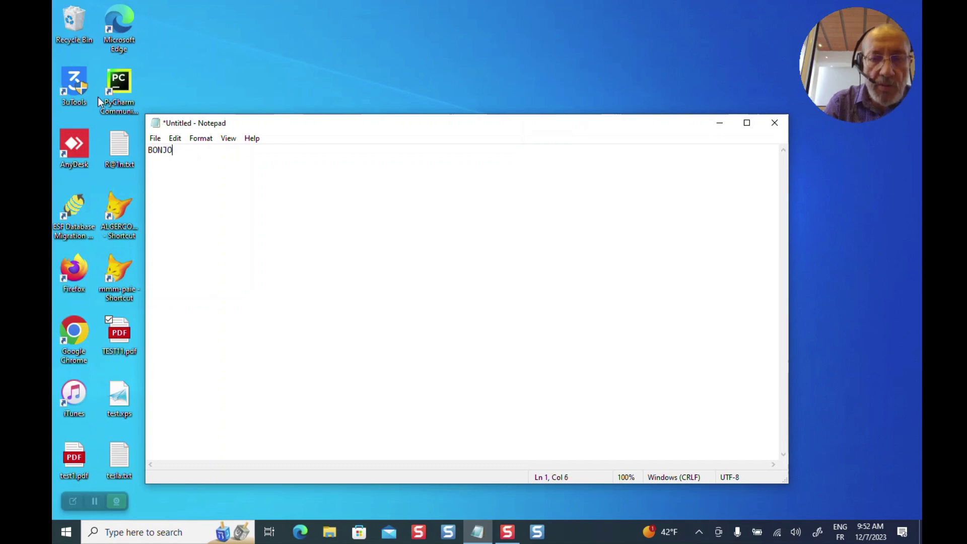
pyautogui.write('UR')
pyautogui.press('Return')
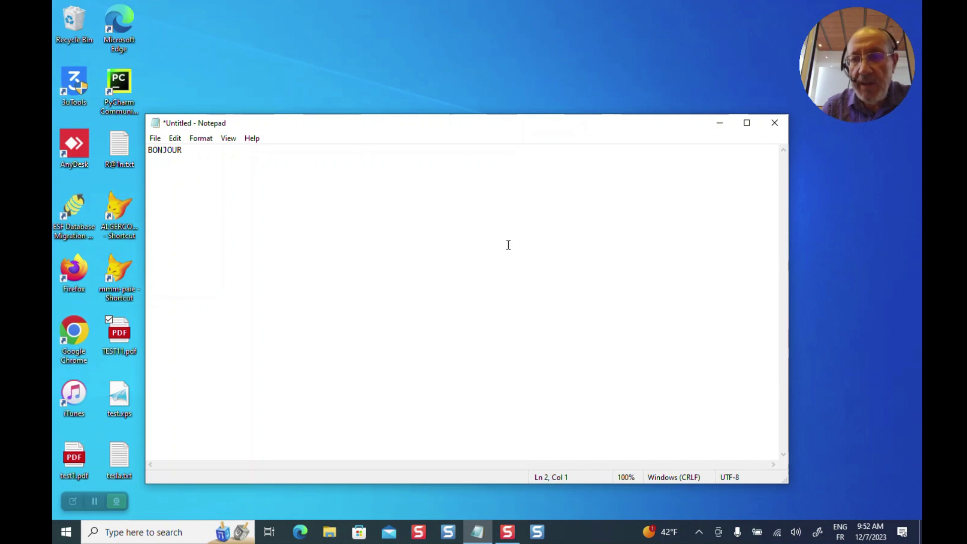
# Step: Switch the input language to Arabic (Algeria) and enter "صباح الخير" on the second line
pyautogui.click(840, 531)
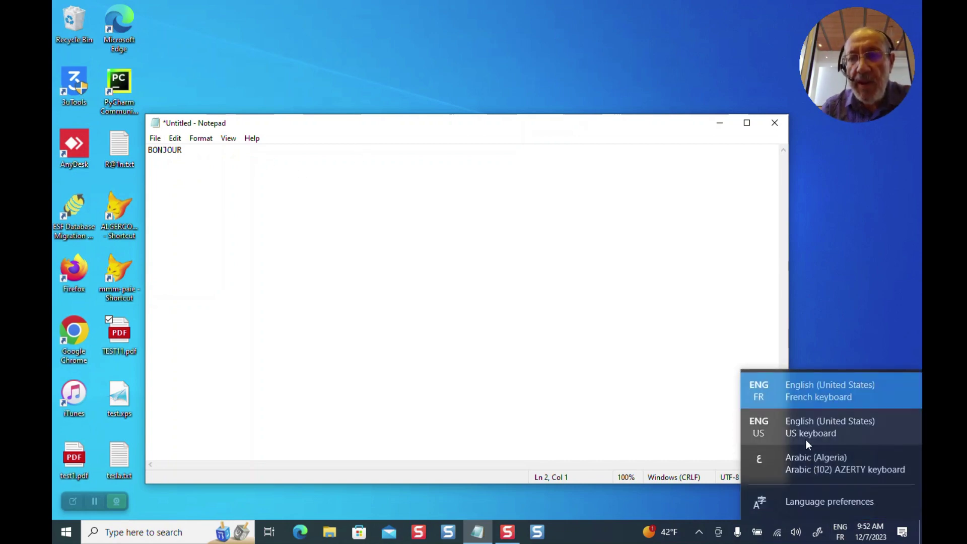
pyautogui.click(806, 460)
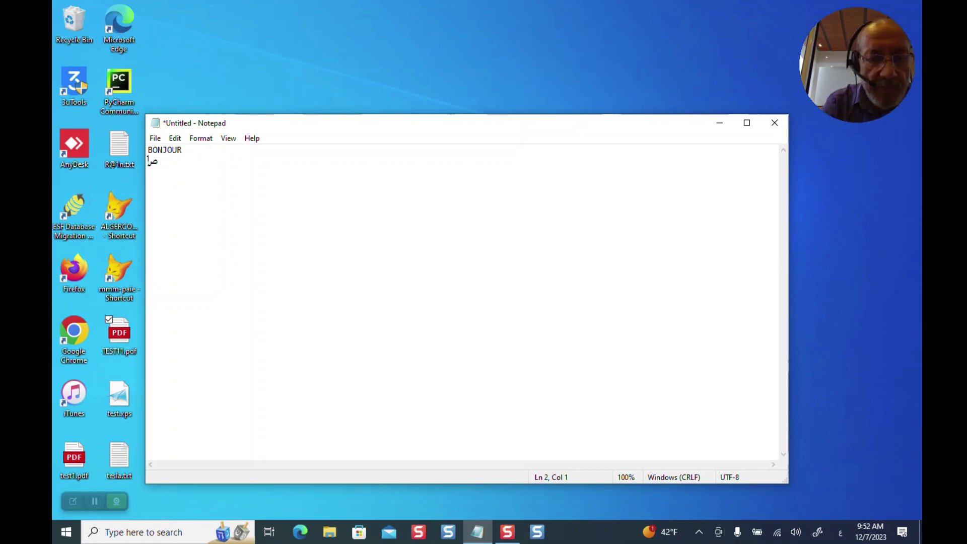
pyautogui.write('ب')
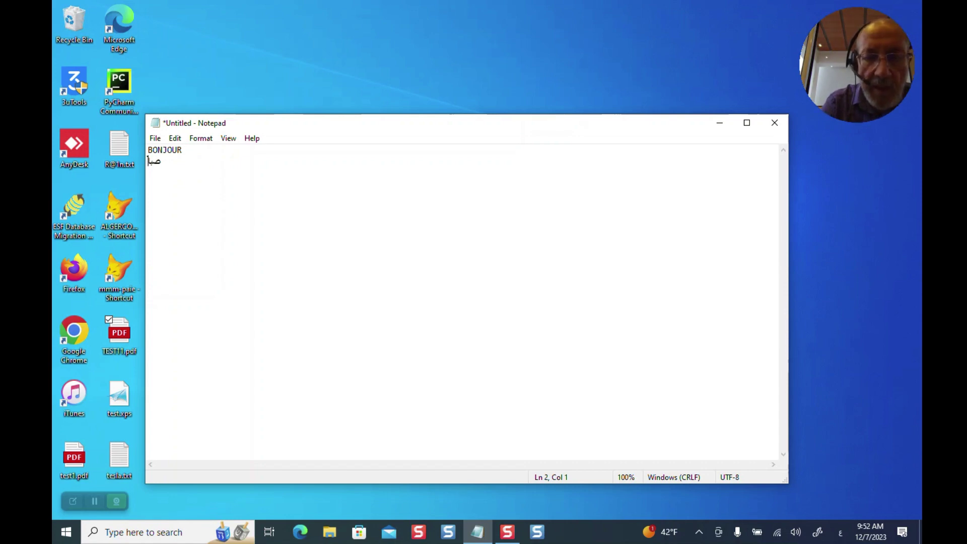
pyautogui.write('اح')
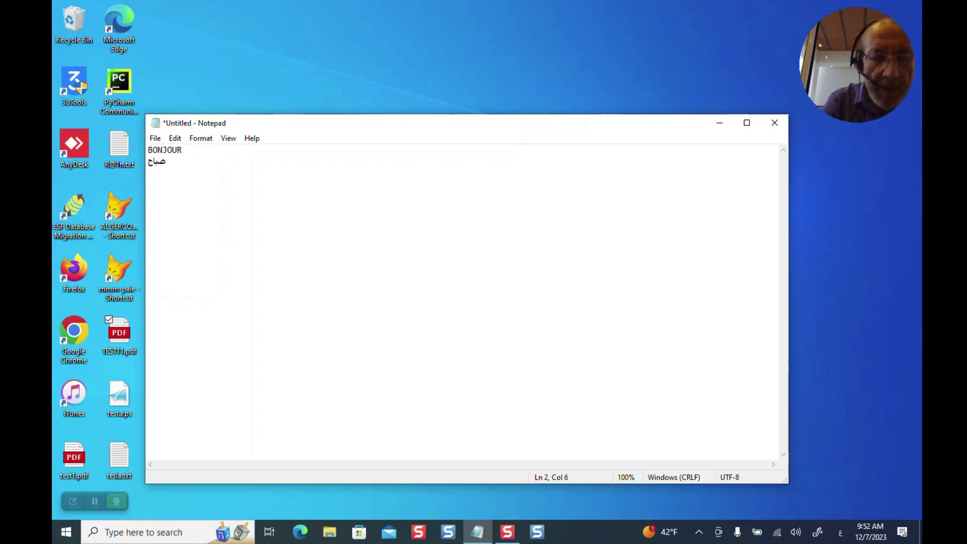
pyautogui.write(' ال')
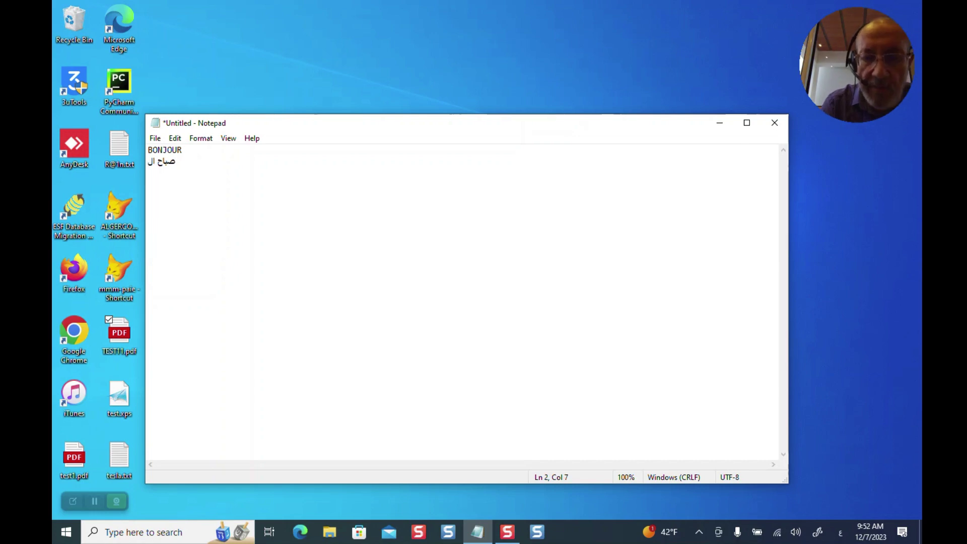
pyautogui.write('خي')
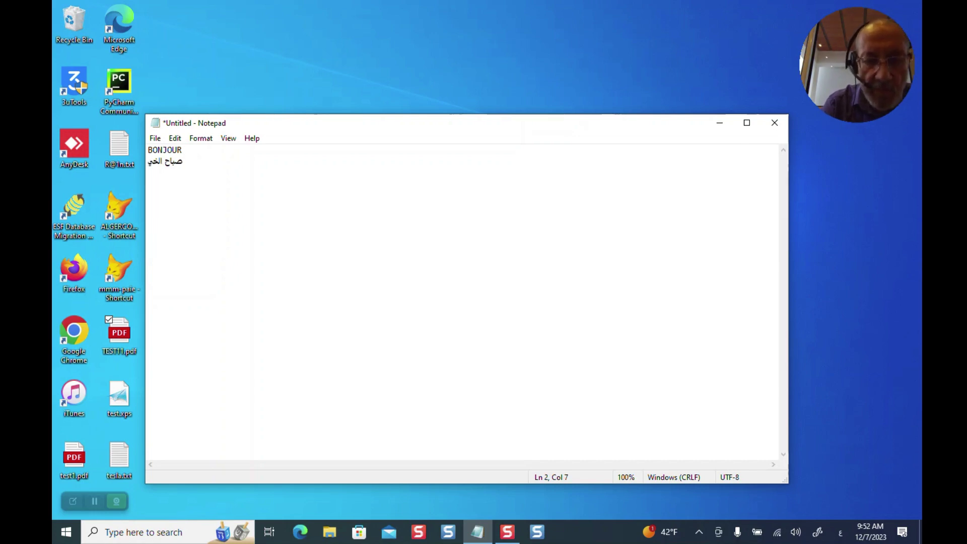
pyautogui.write('ر')
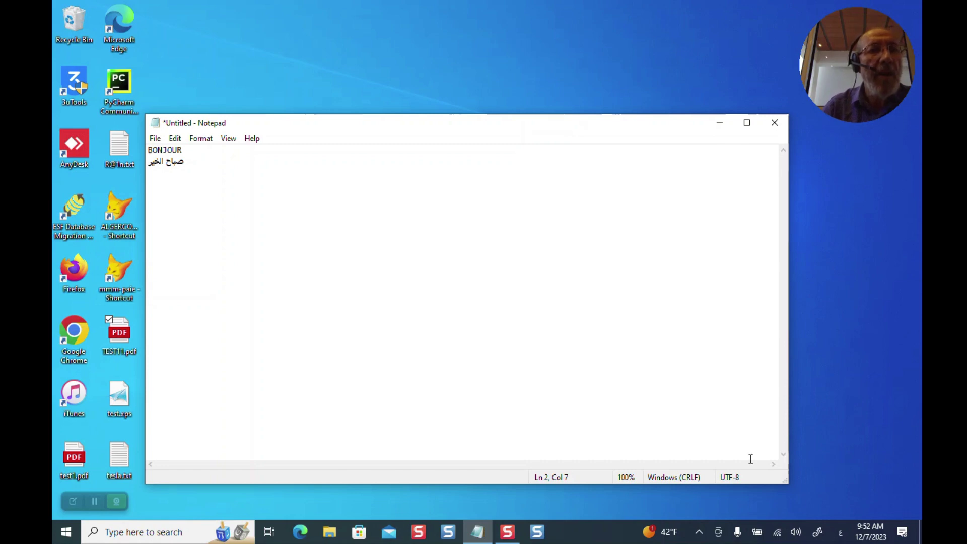
# Step: Print the bilingual greeting document using the Microsoft XPS Document Writer printer
pyautogui.click(155, 139)
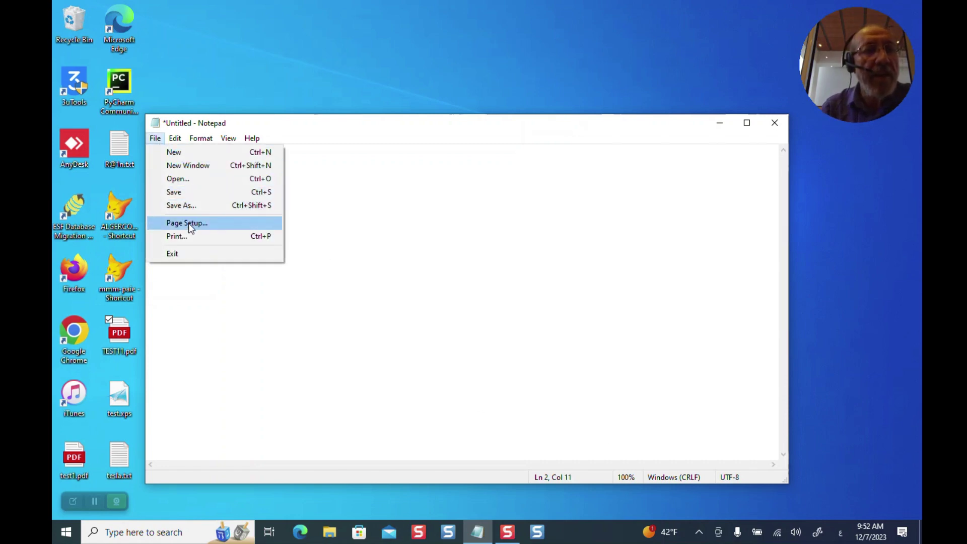
pyautogui.click(189, 236)
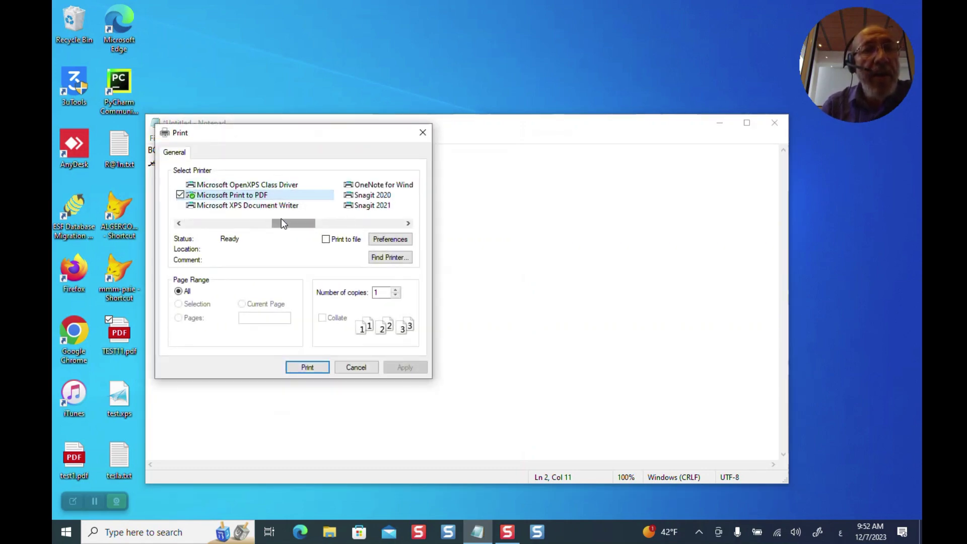
pyautogui.click(229, 207)
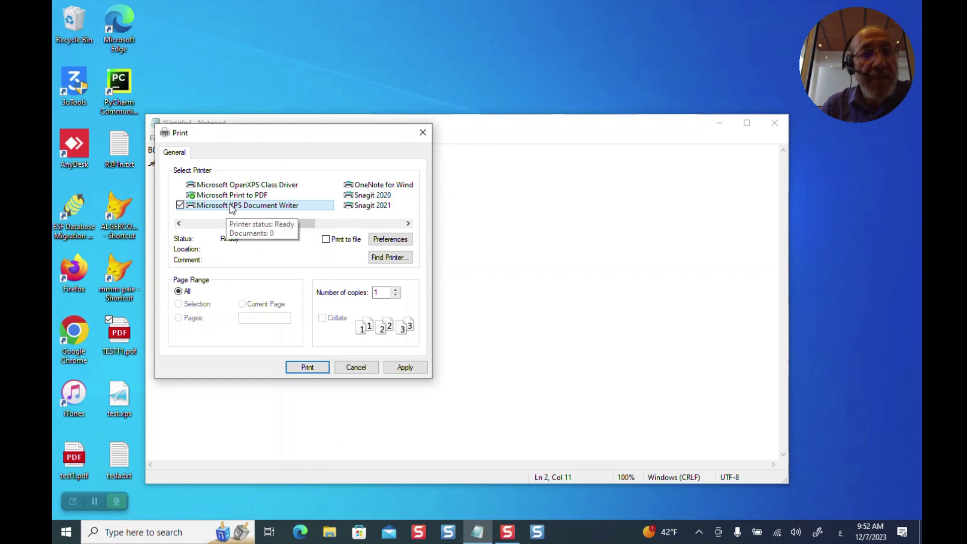
pyautogui.click(310, 369)
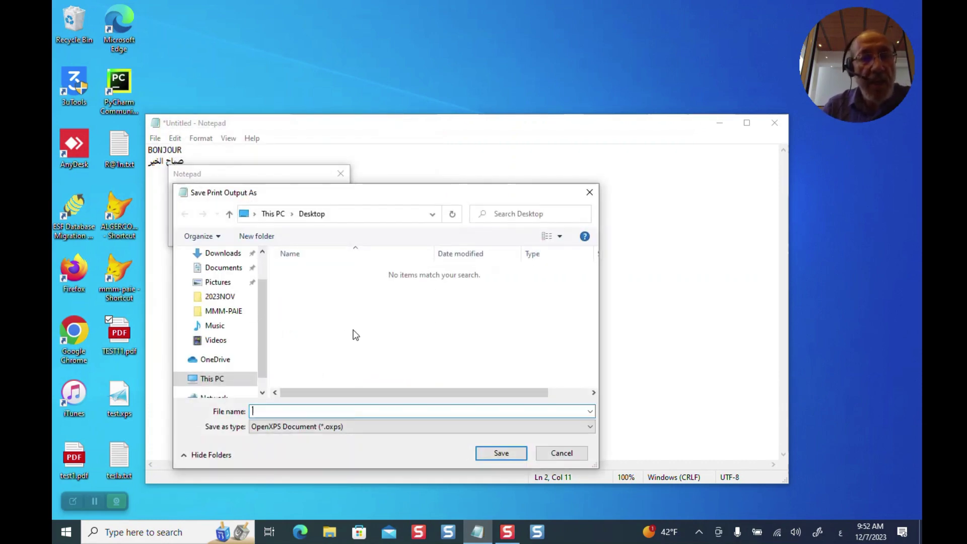
# Step: Switch the input language to English (United States) with the French keyboard and enter "TEST.XPS" as the print output's file name
pyautogui.click(844, 535)
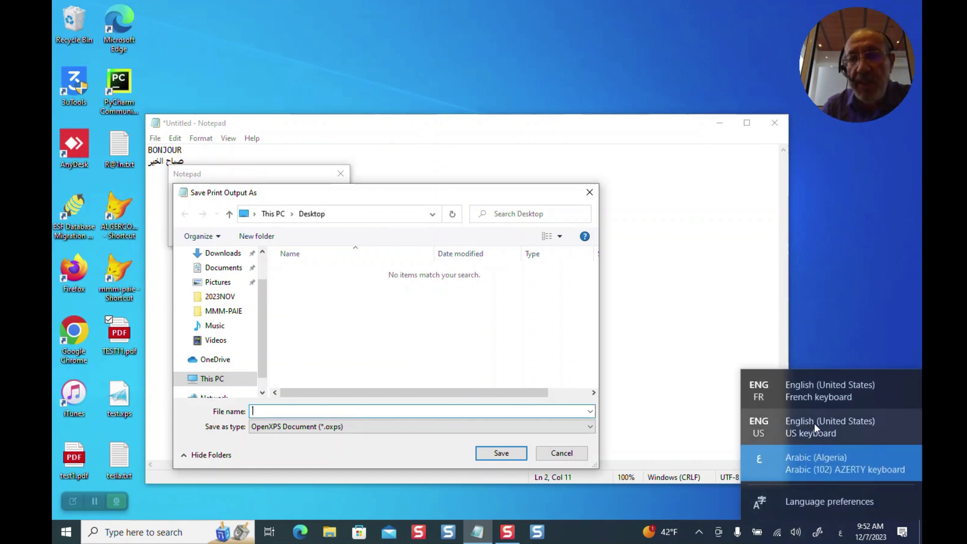
pyautogui.click(812, 402)
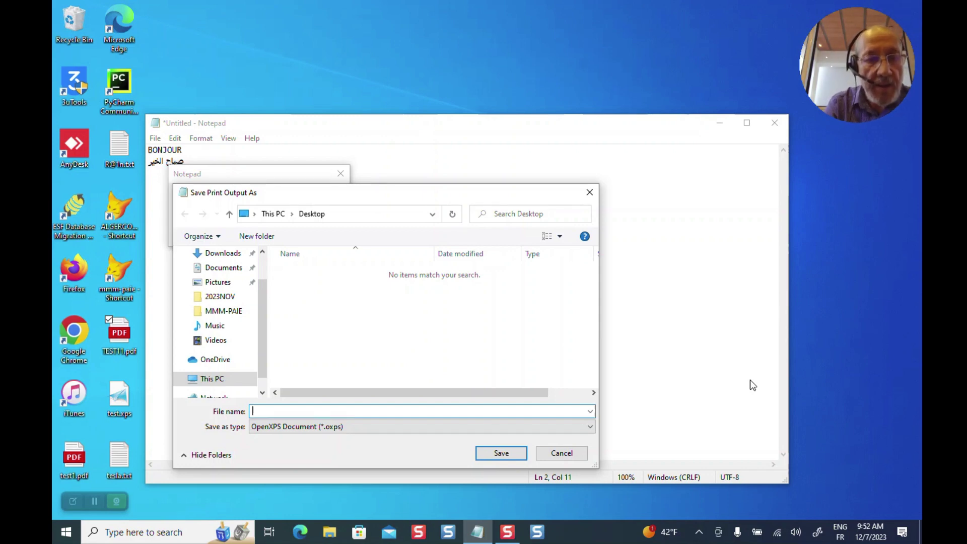
pyautogui.write('TEST')
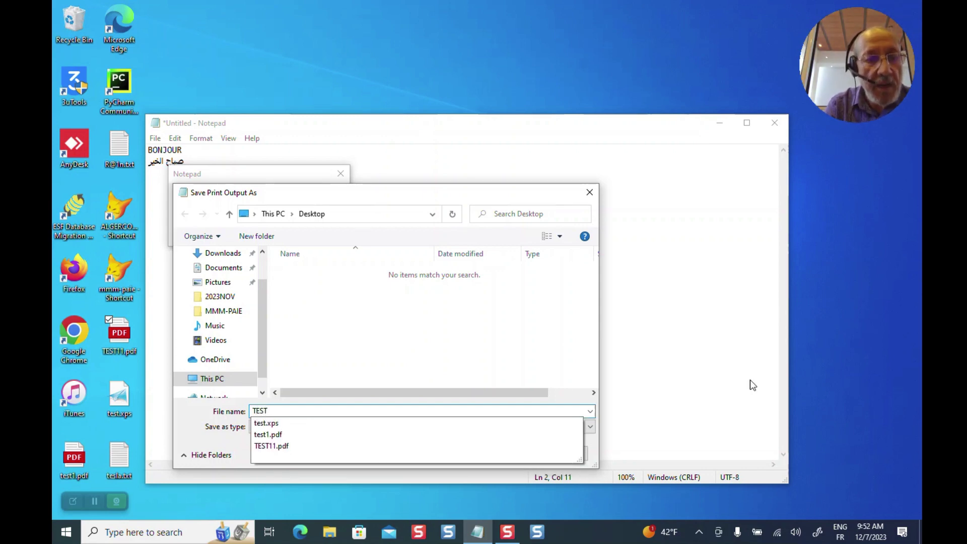
pyautogui.write(';')
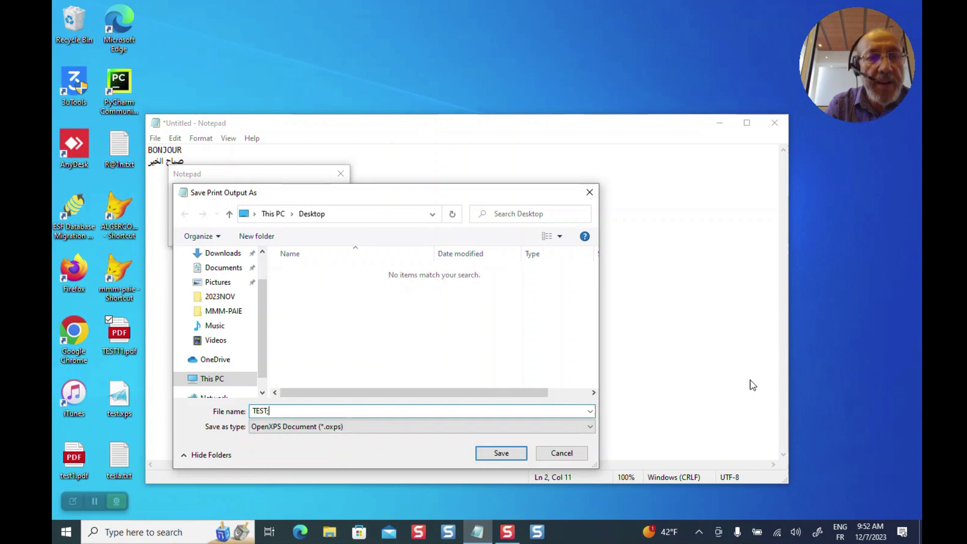
pyautogui.press('BackSpace')
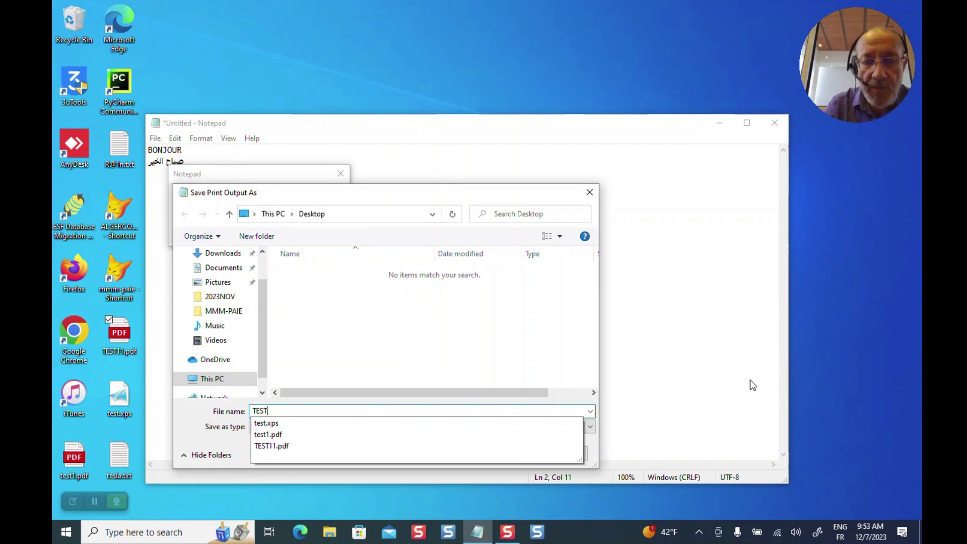
pyautogui.write('.')
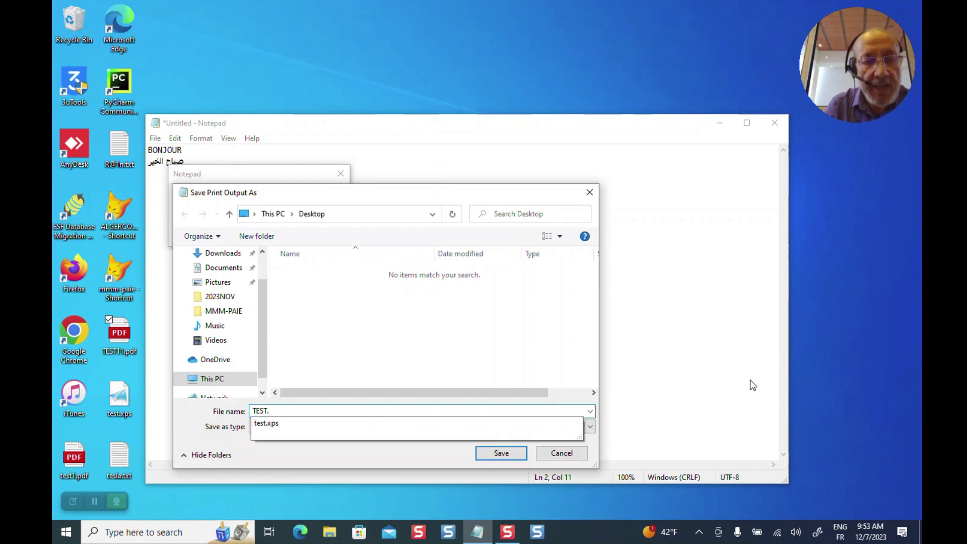
pyautogui.write('XPS')
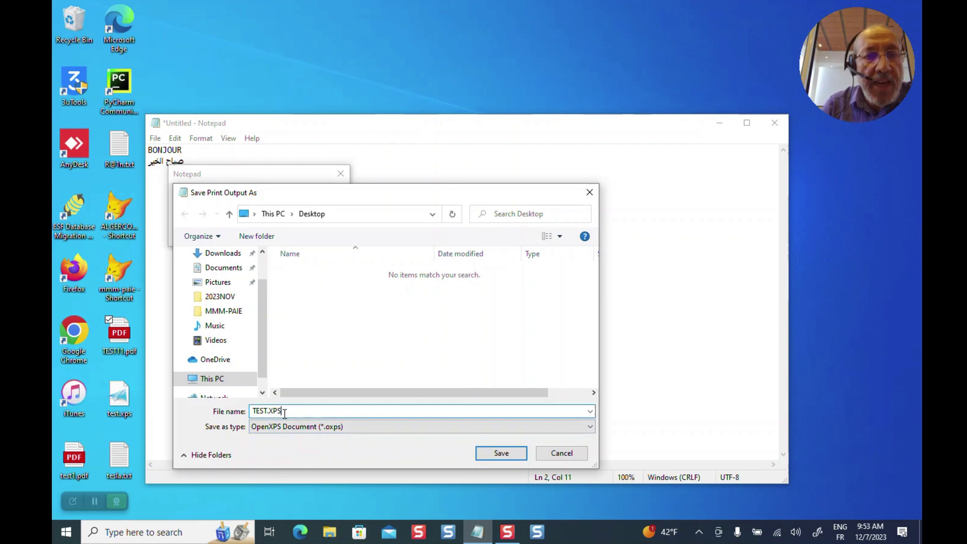
# Step: Change the print output's file name to "TEST12" and save it on the Desktop as an OpenXPS document
pyautogui.moveTo(284, 413); pyautogui.dragTo(273, 413)
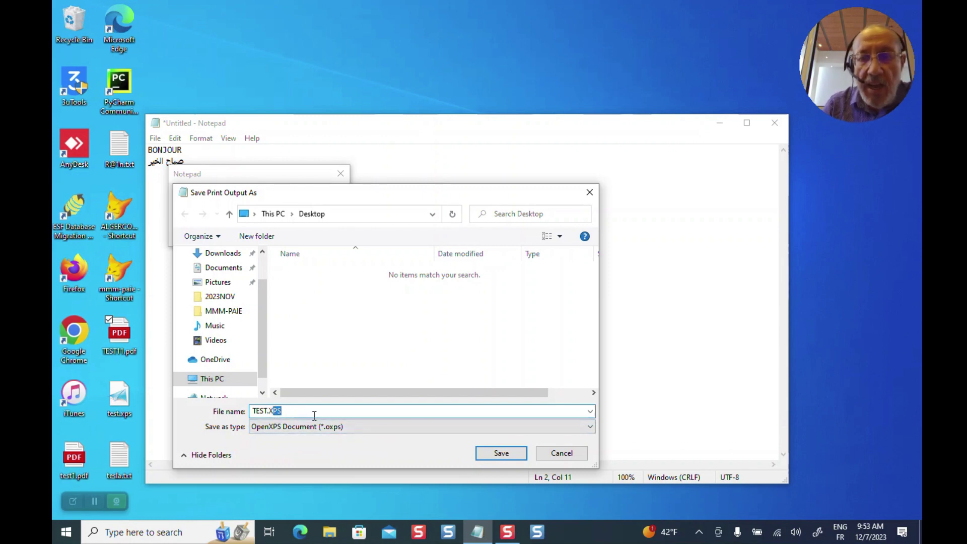
pyautogui.press('BackSpace')
pyautogui.press('BackSpace')
pyautogui.press('BackSpace')
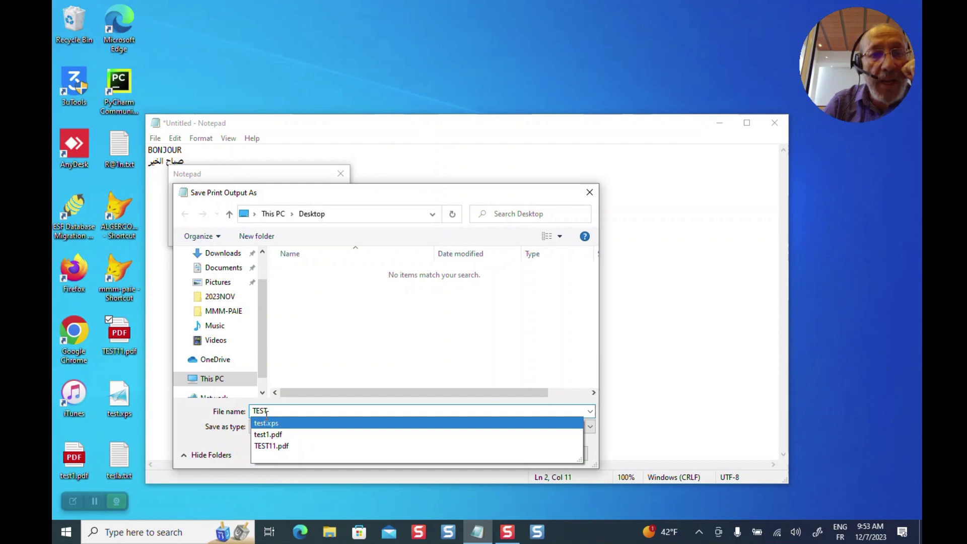
pyautogui.write('12')
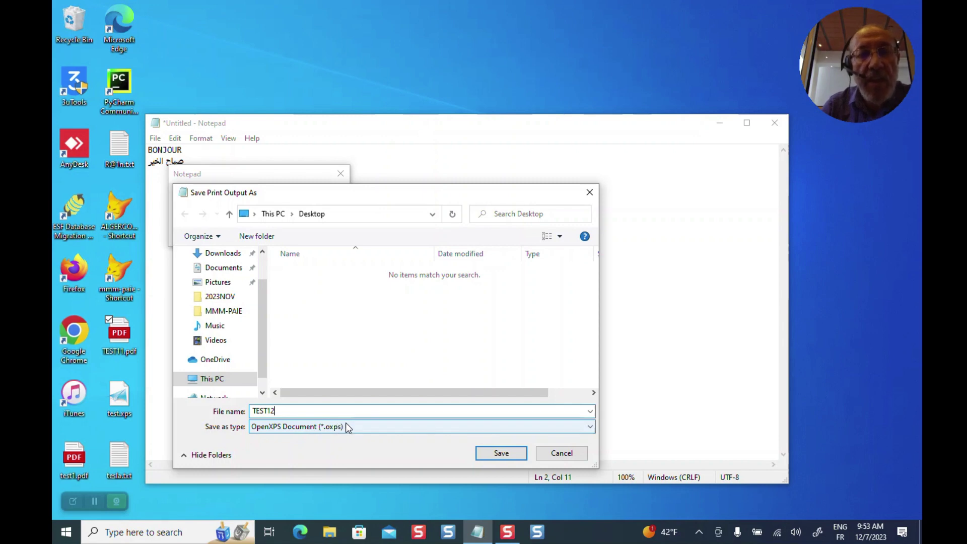
pyautogui.click(507, 453)
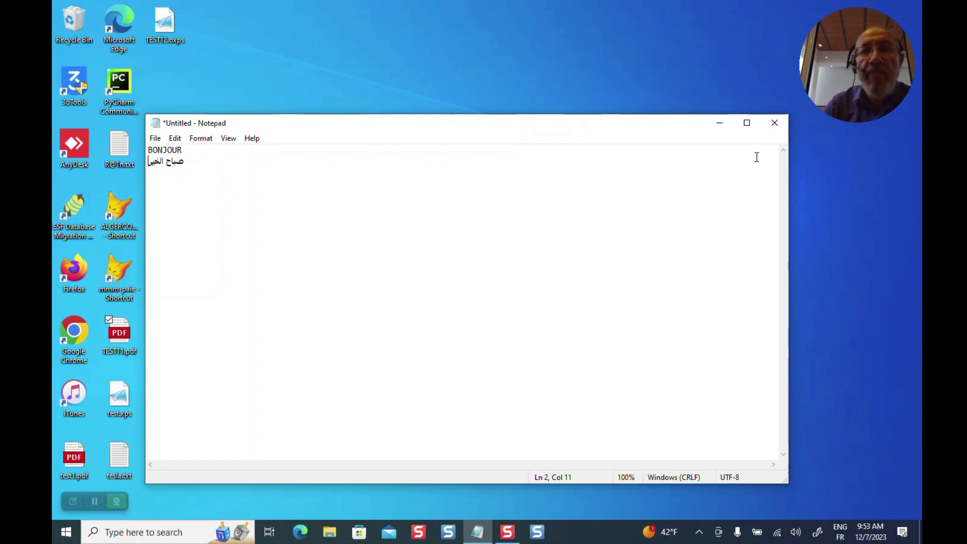
# Step: Close the untitled Notepad document without saving and move the TEST12.oxps icon to an empty area of the desktop
pyautogui.click(775, 123)
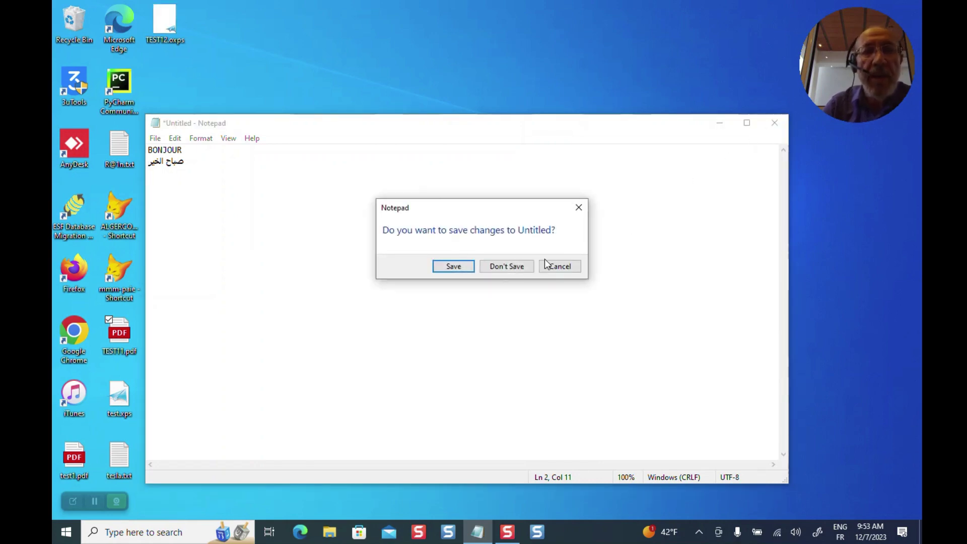
pyautogui.click(521, 271)
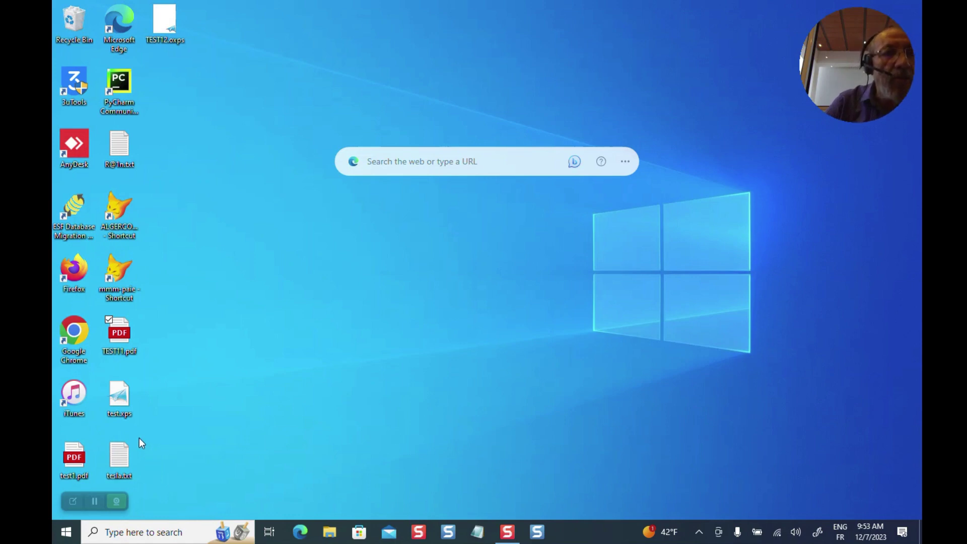
pyautogui.moveTo(164, 24); pyautogui.dragTo(232, 266)
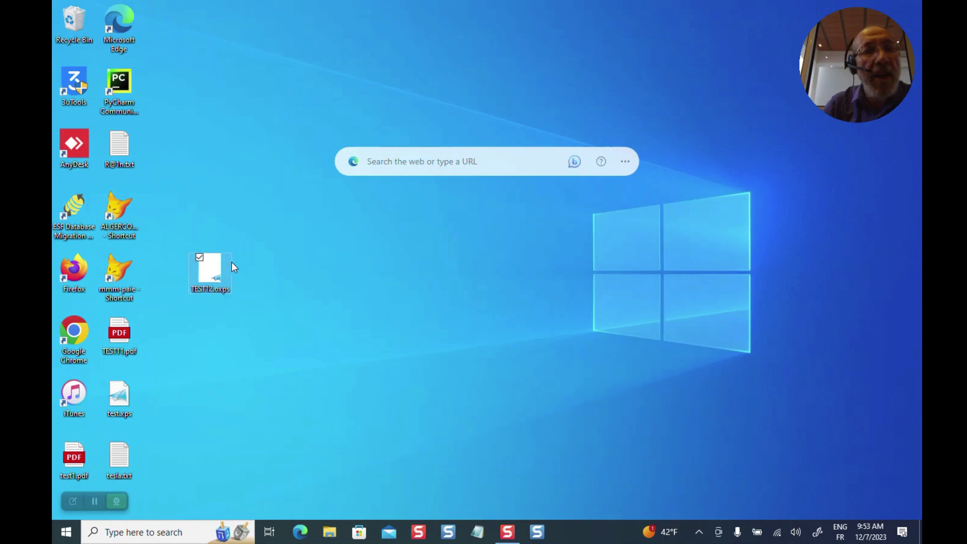
# Step: Open TEST12.oxps from the desktop to check the printed Latin and Arabic lines, and exit the XPS Viewer
pyautogui.doubleClick(209, 280)
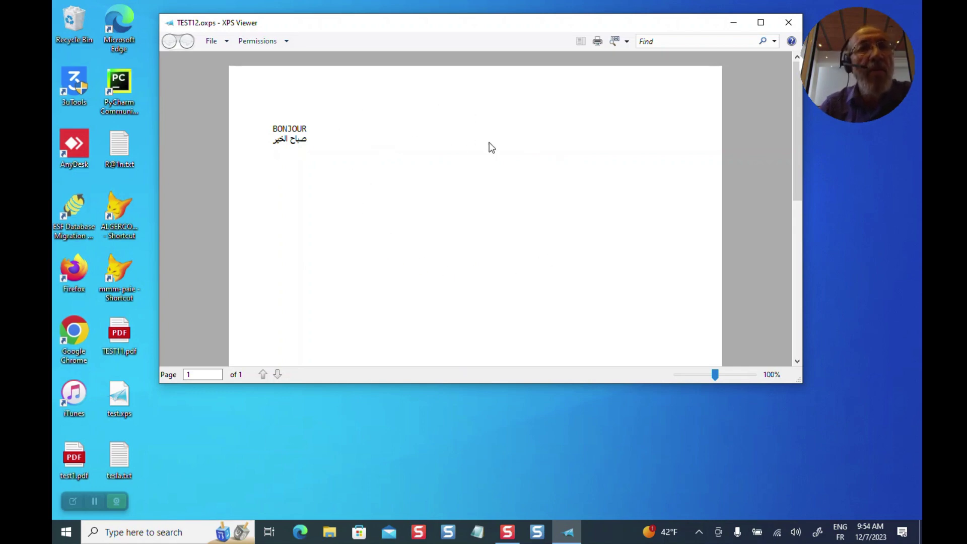
pyautogui.click(215, 45)
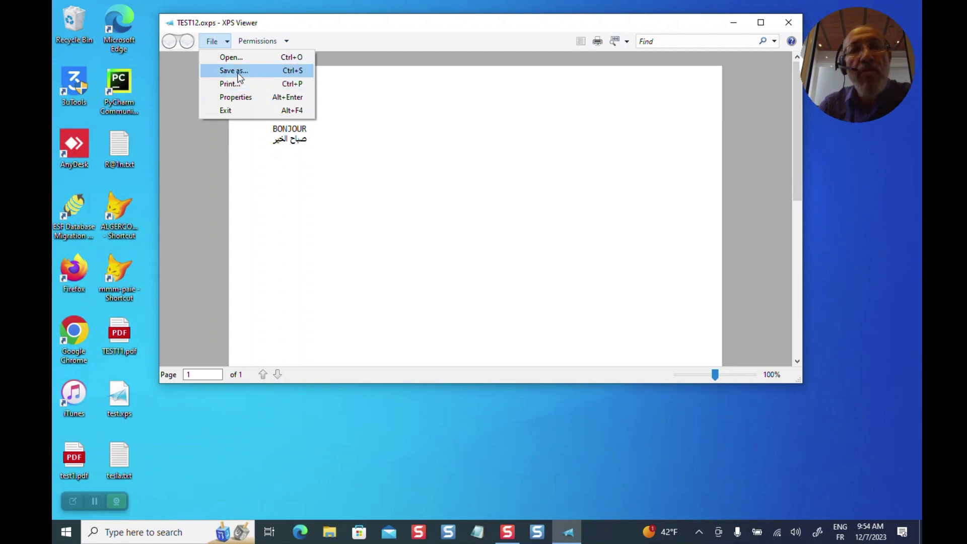
pyautogui.click(232, 109)
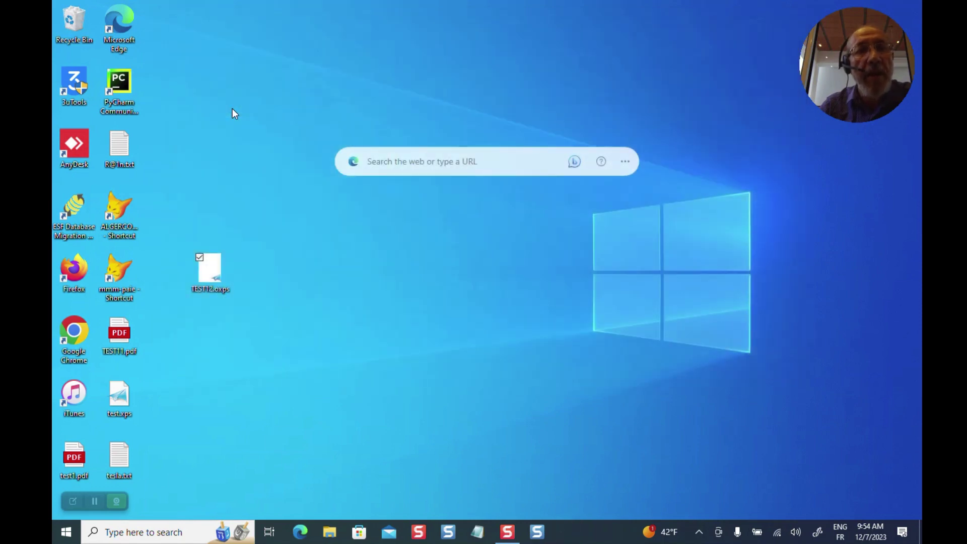